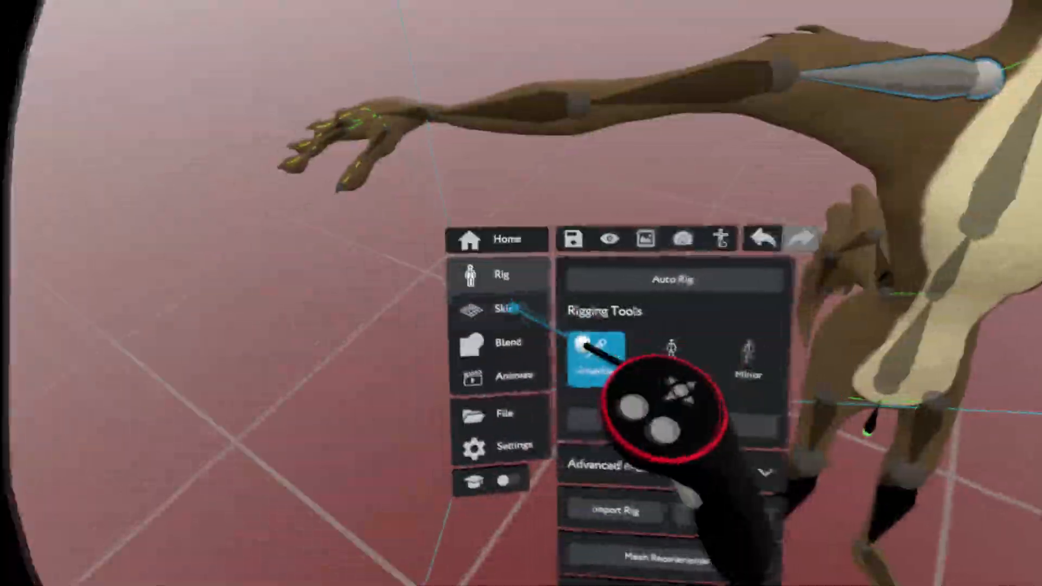
- Test the leg skinning by swinging both legs and feet in skinning mode, and undo the pose change
left_click(505, 308)
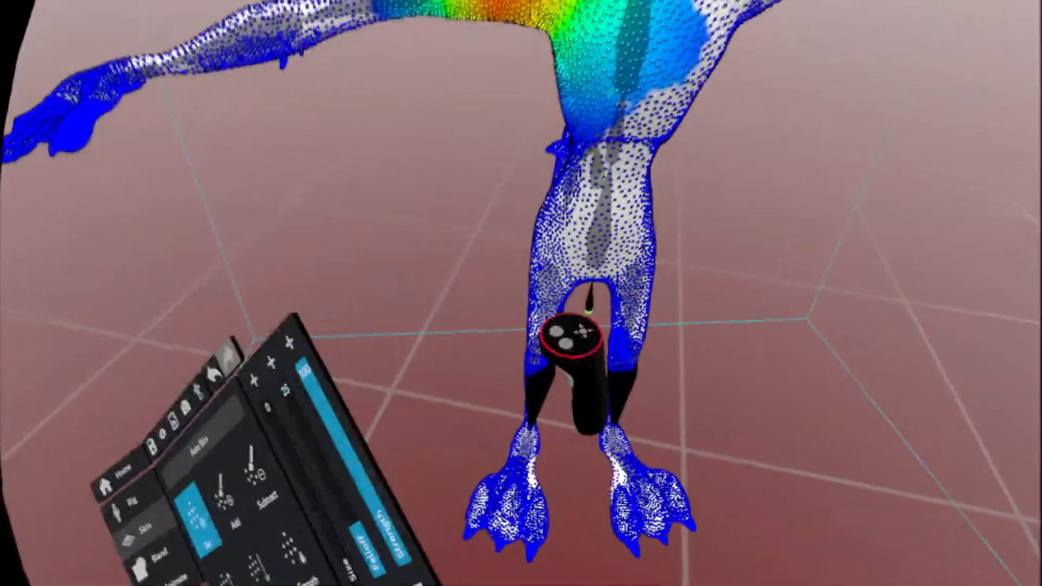
left_click_drag(545, 293, 543, 390)
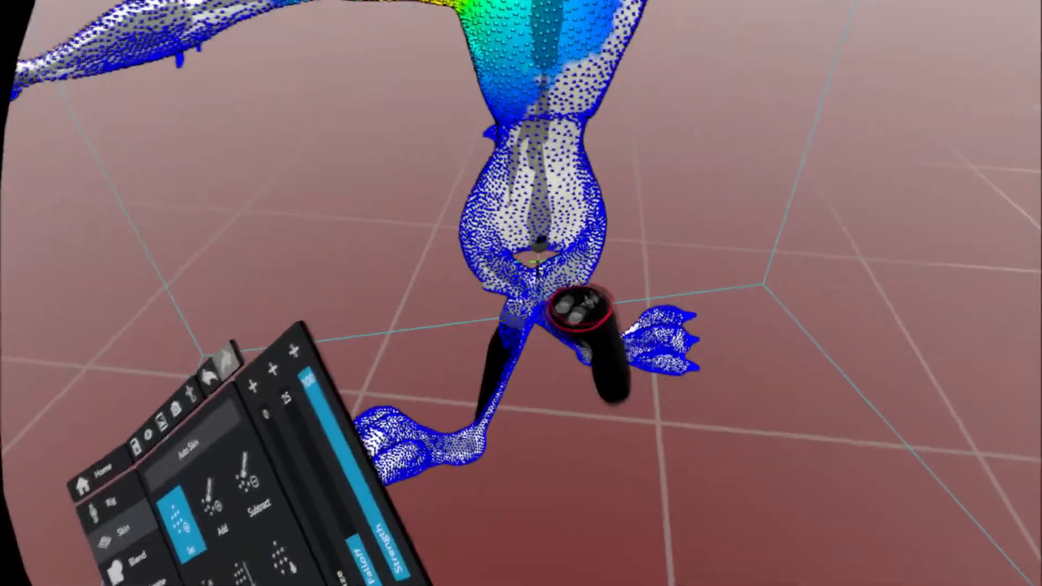
left_click_drag(530, 327, 465, 373)
left_click_drag(581, 358, 567, 368)
left_click_drag(571, 318, 565, 353)
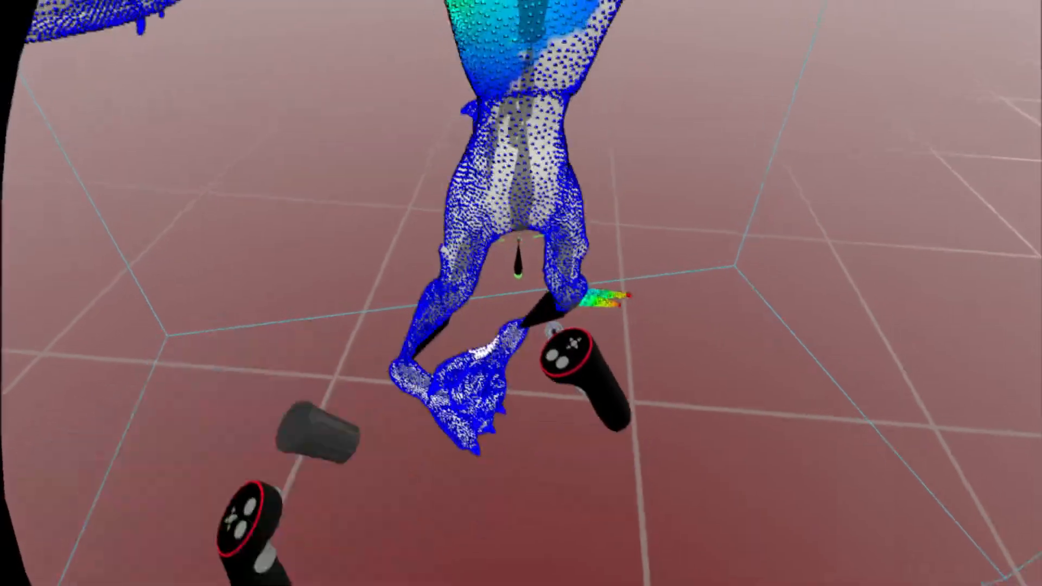
key("ctrl+z")
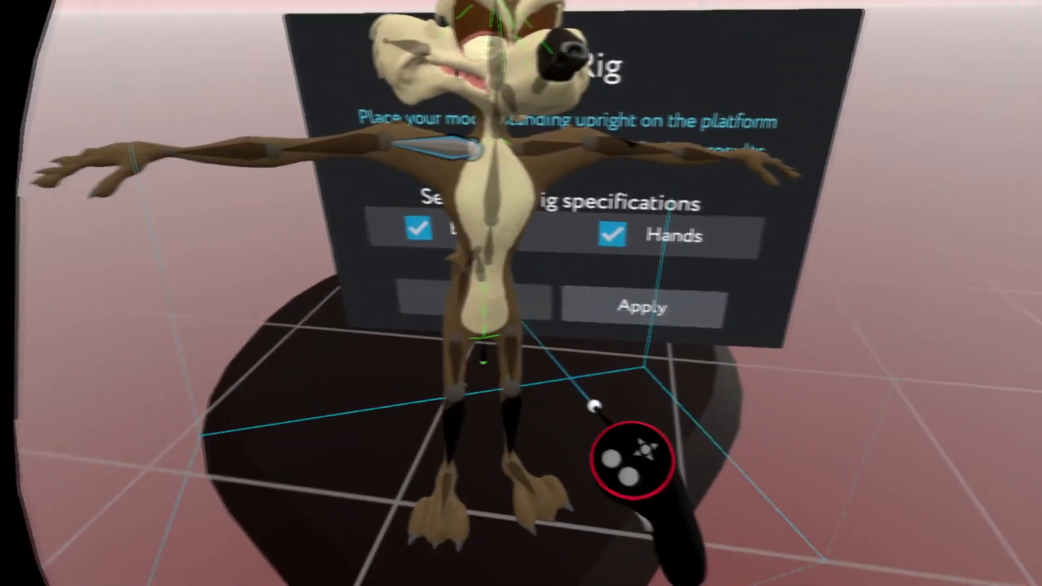
- Close the Auto Rig setup and open the scene file WILEENEW_2_3_0.mpm
left_click(510, 316)
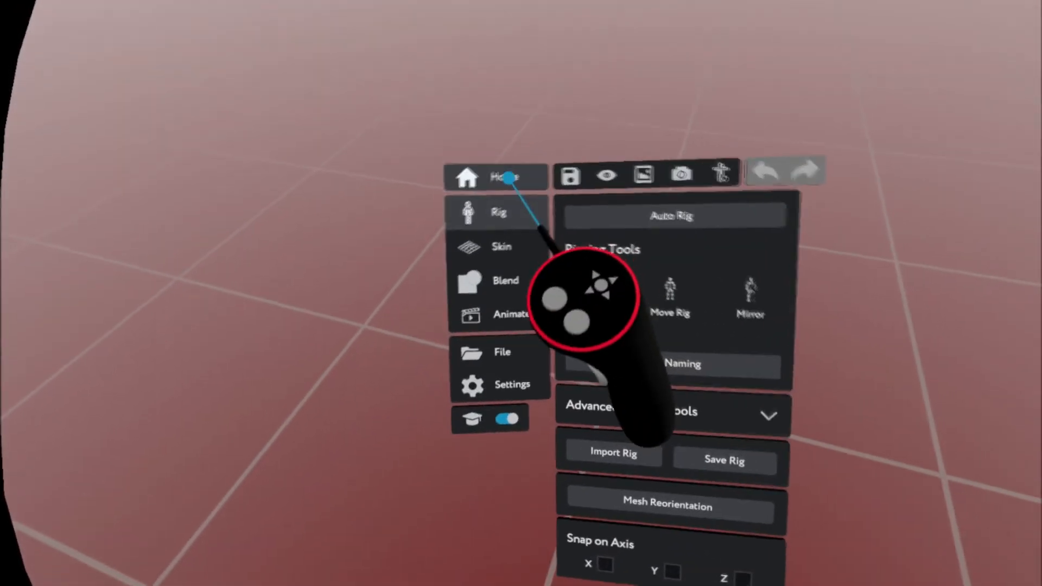
left_click(504, 260)
left_click(542, 201)
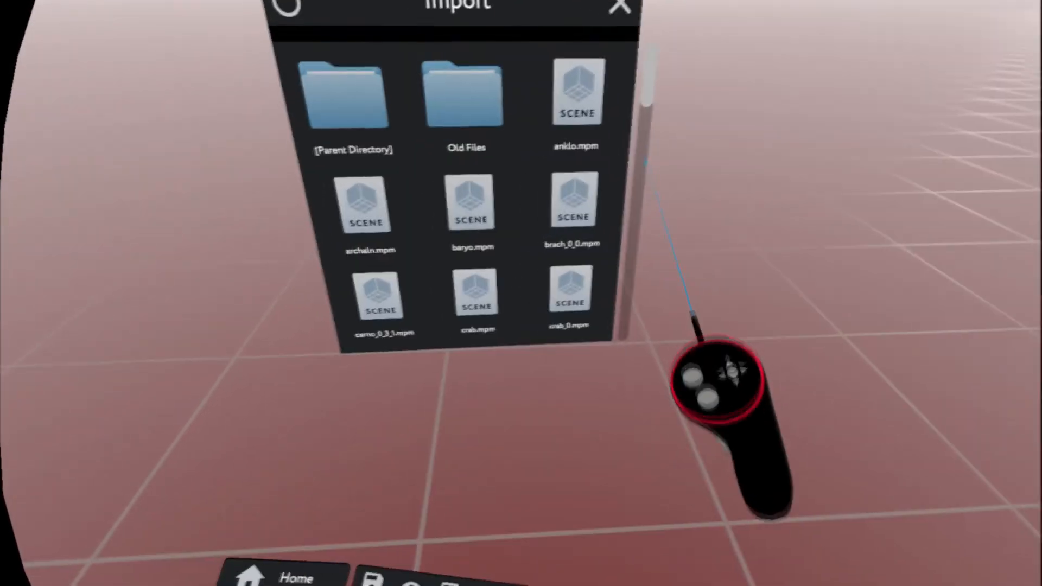
left_click_drag(646, 97, 651, 268)
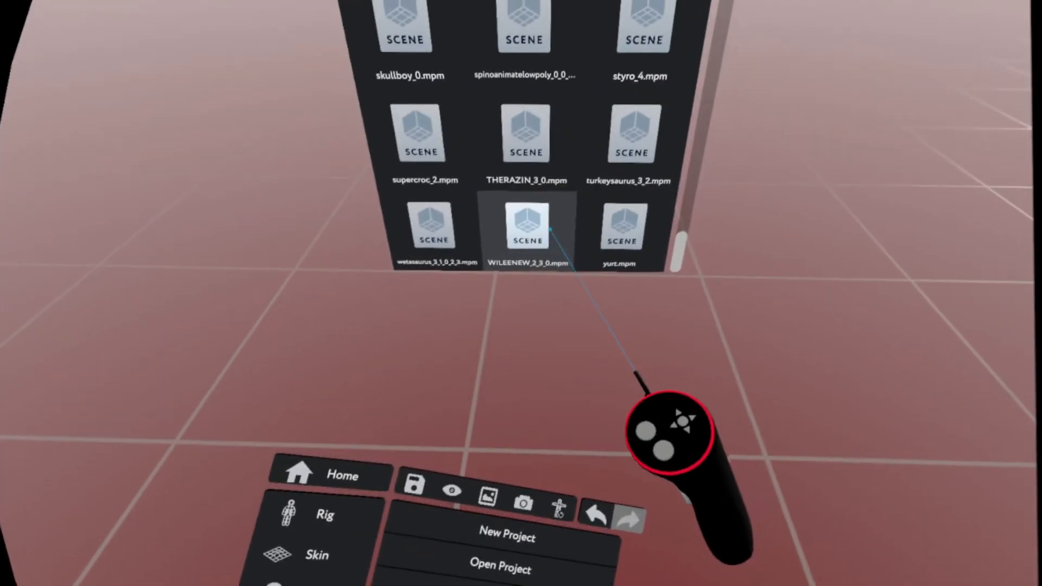
left_click(550, 227)
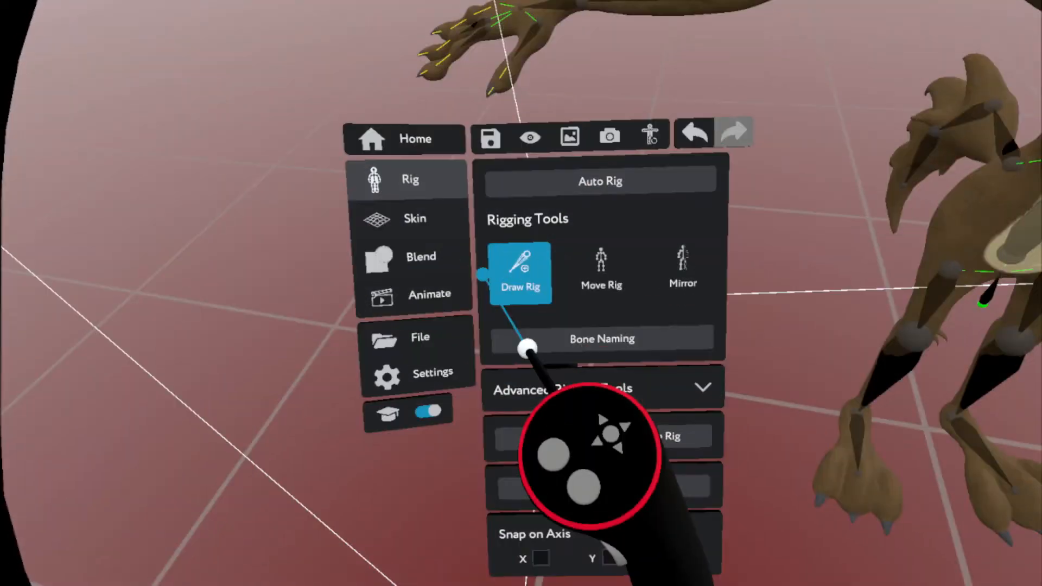
- Open Bone Naming and select the character's right forearm bone to check its name
left_click(526, 347)
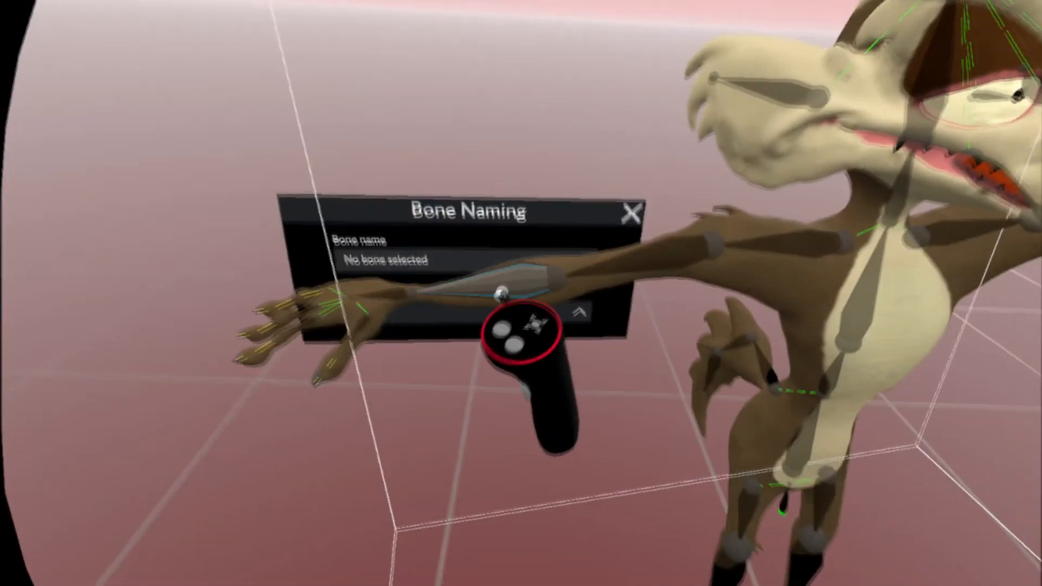
left_click(499, 299)
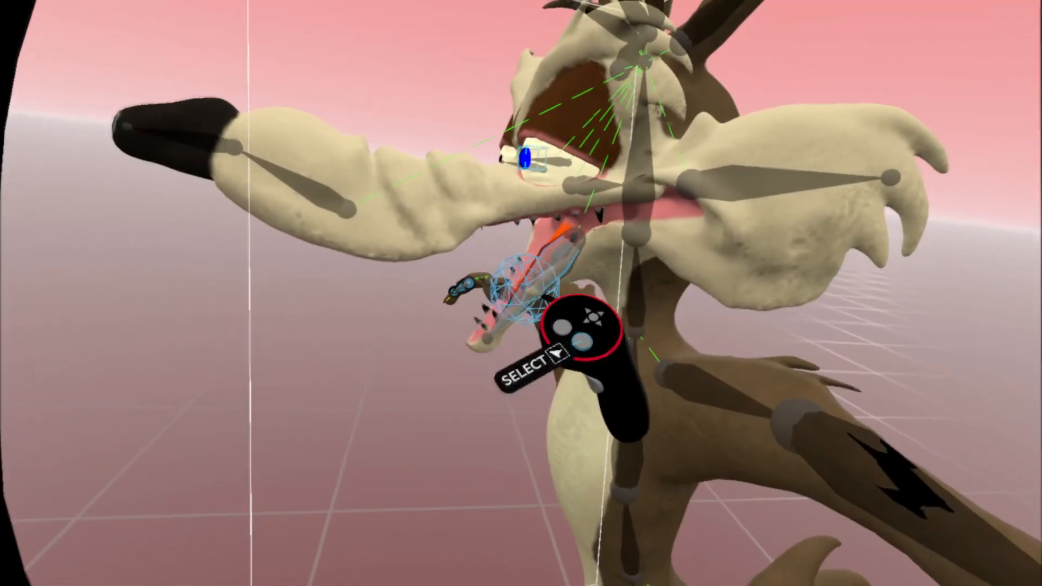
- Swing the character's lower jaw upward and reduce the Morph tool's size to 7
left_click_drag(491, 293, 488, 262)
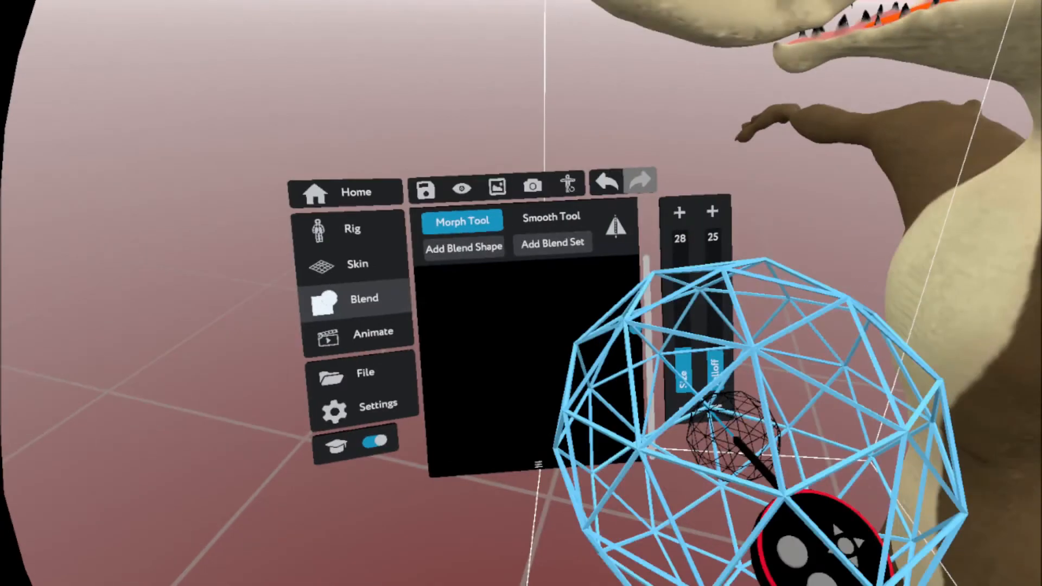
scroll(635, 328, "down", 5)
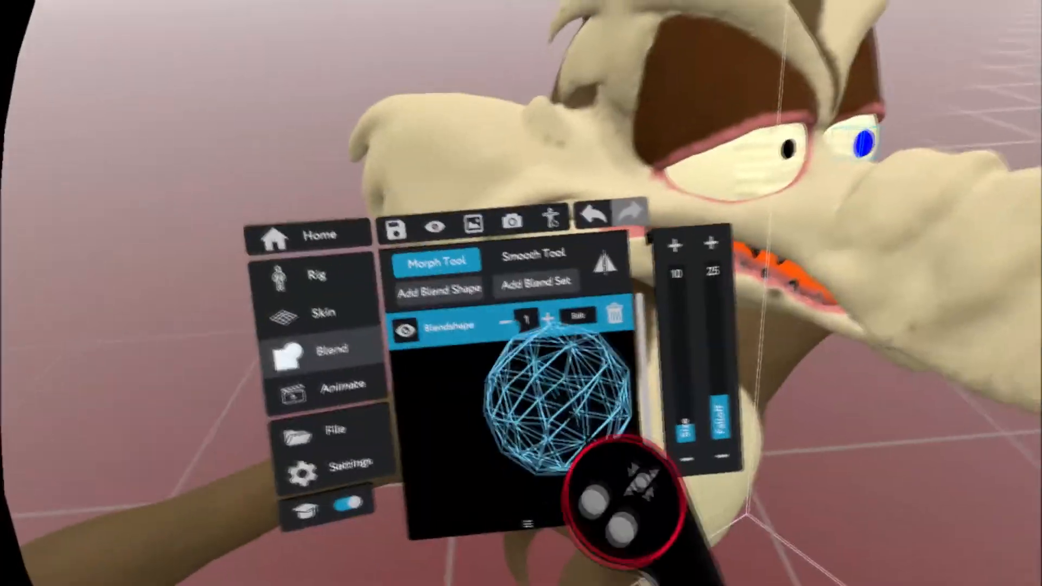
left_click(562, 261)
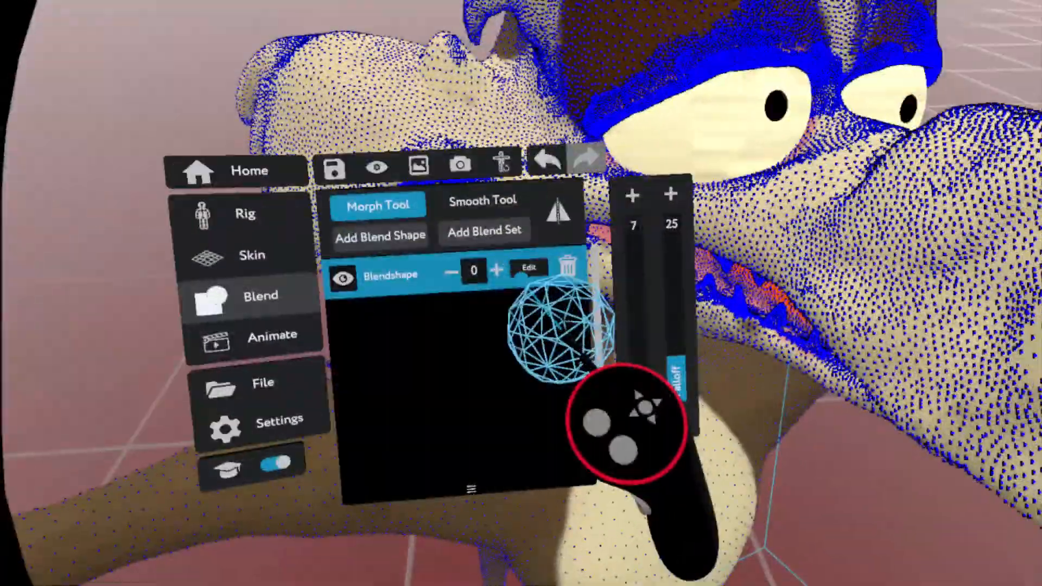
- Edit the blendshape so both eyelids close over the eyes, apply it, and open Blendshape1 for editing
left_click(466, 330)
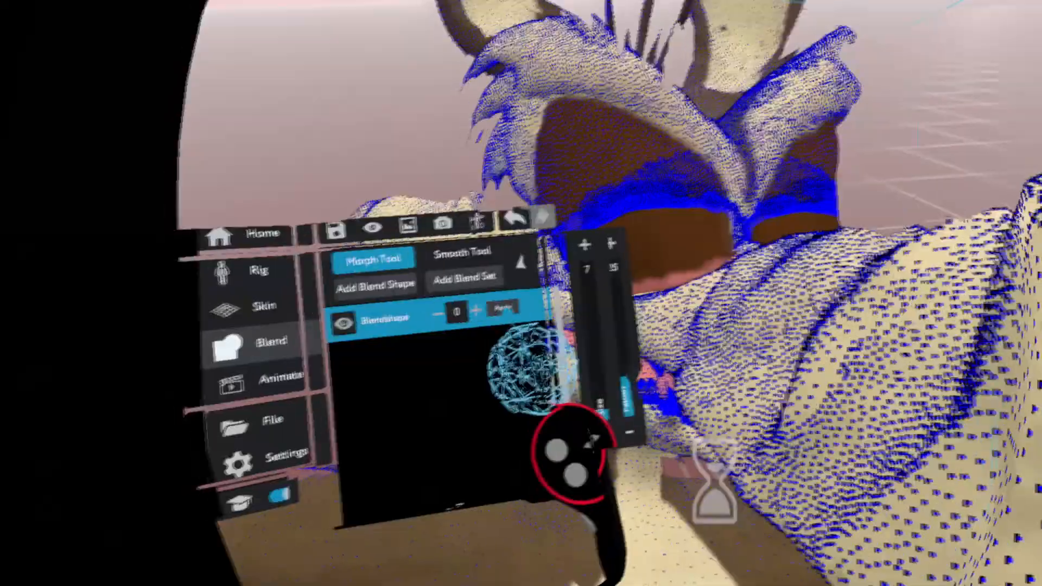
left_click(370, 327)
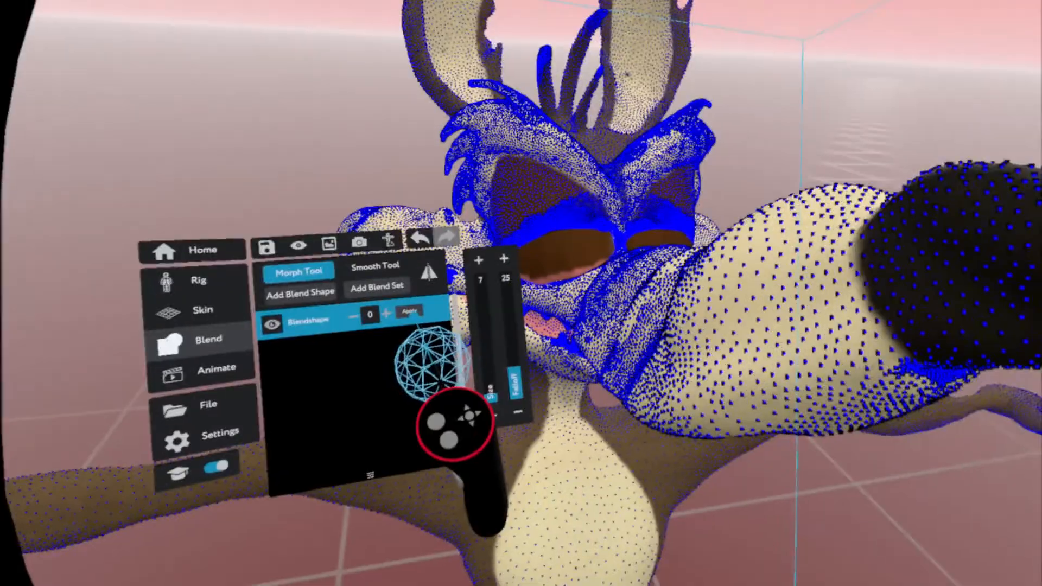
left_click(409, 312)
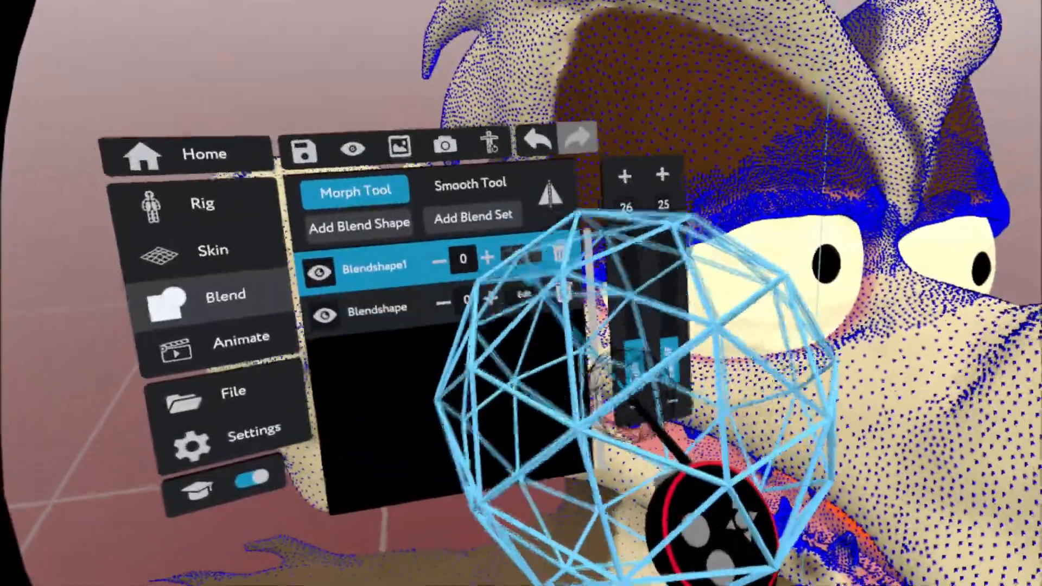
left_click(543, 290)
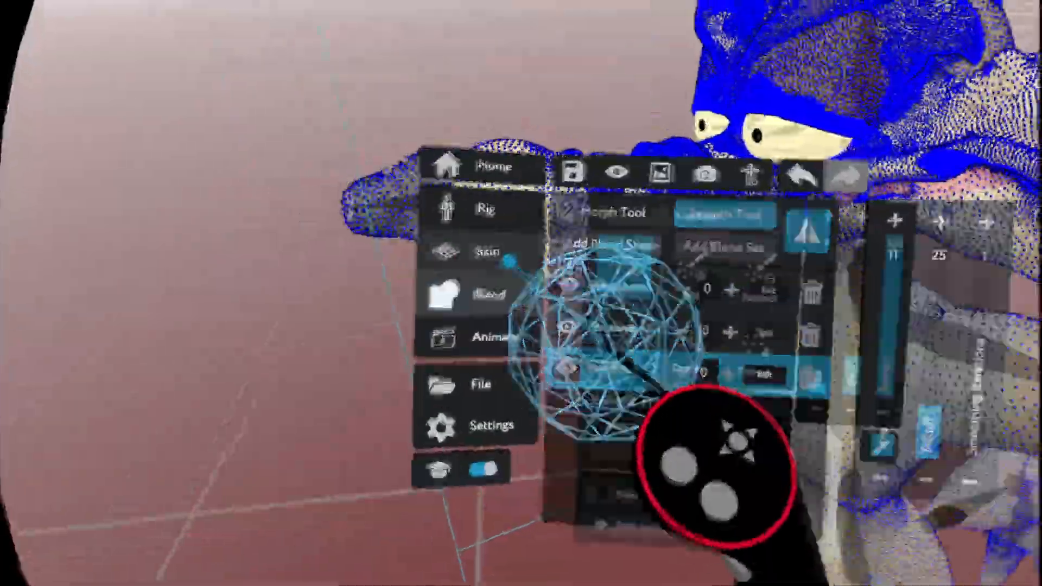
- Reconnect the right thigh bone to a parent other than the root in the rig, and return to skinning
left_click(505, 260)
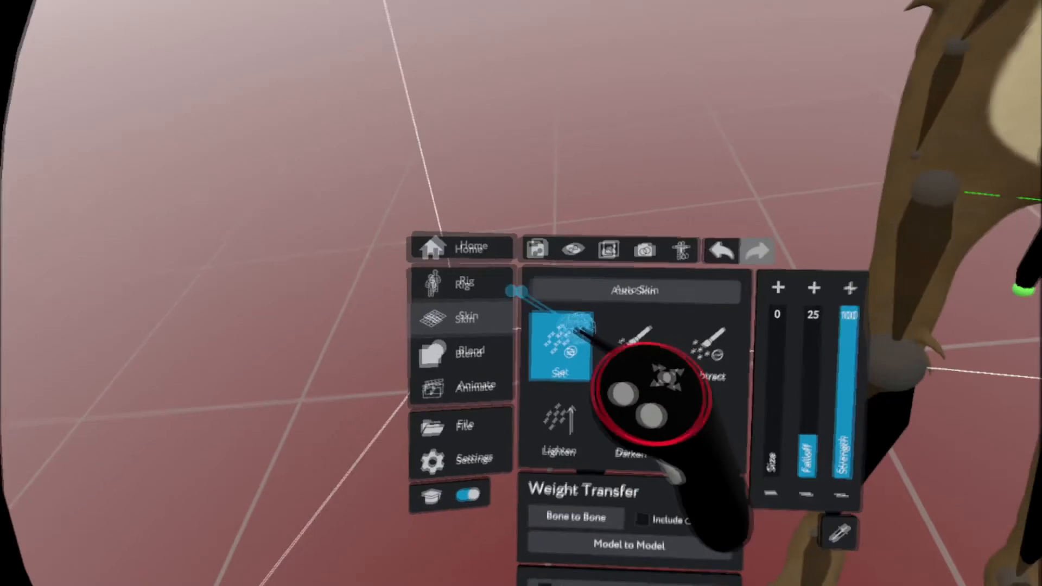
left_click(487, 279)
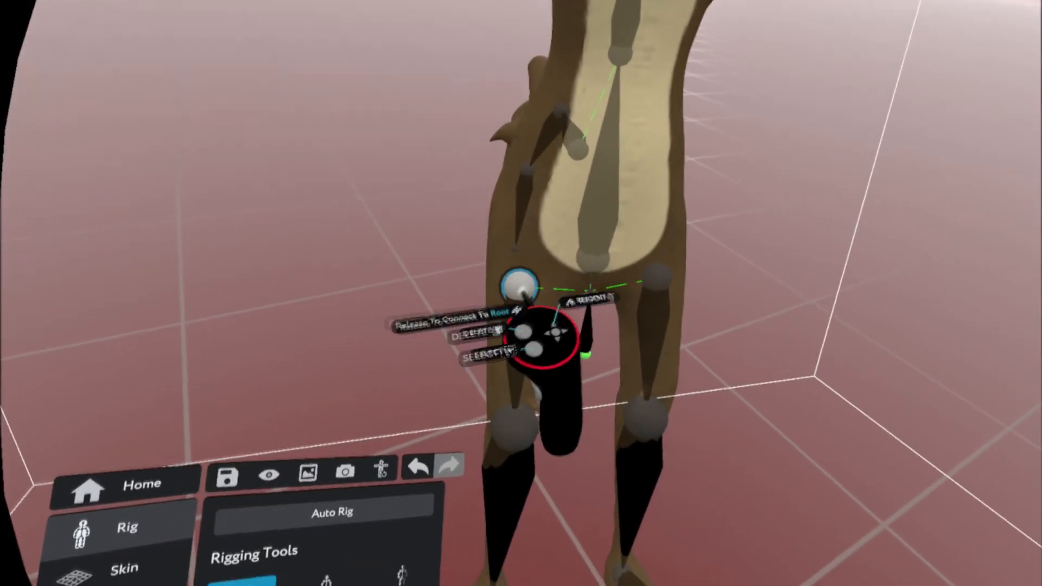
left_click_drag(541, 294, 495, 114)
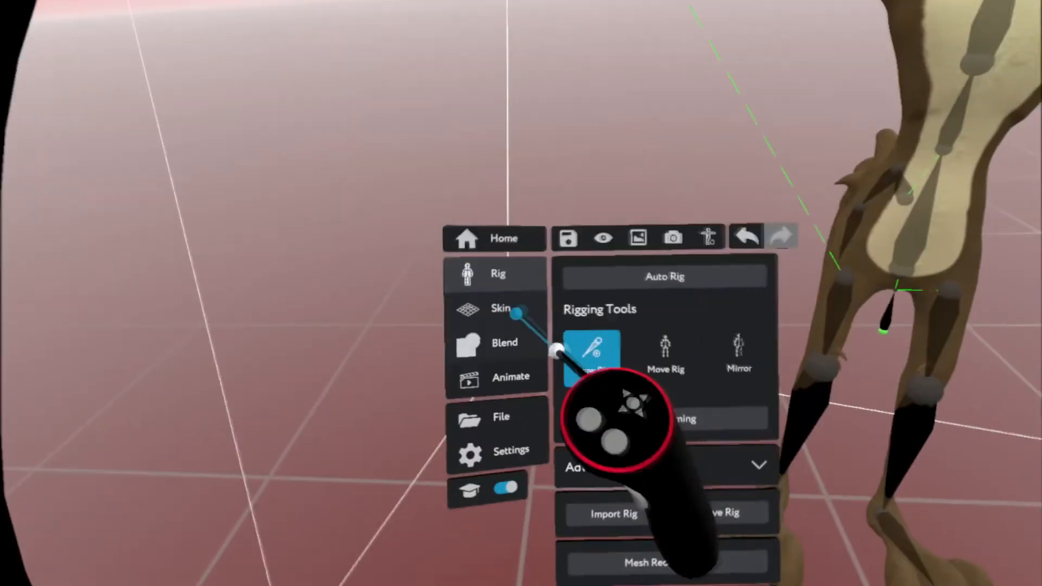
left_click(516, 312)
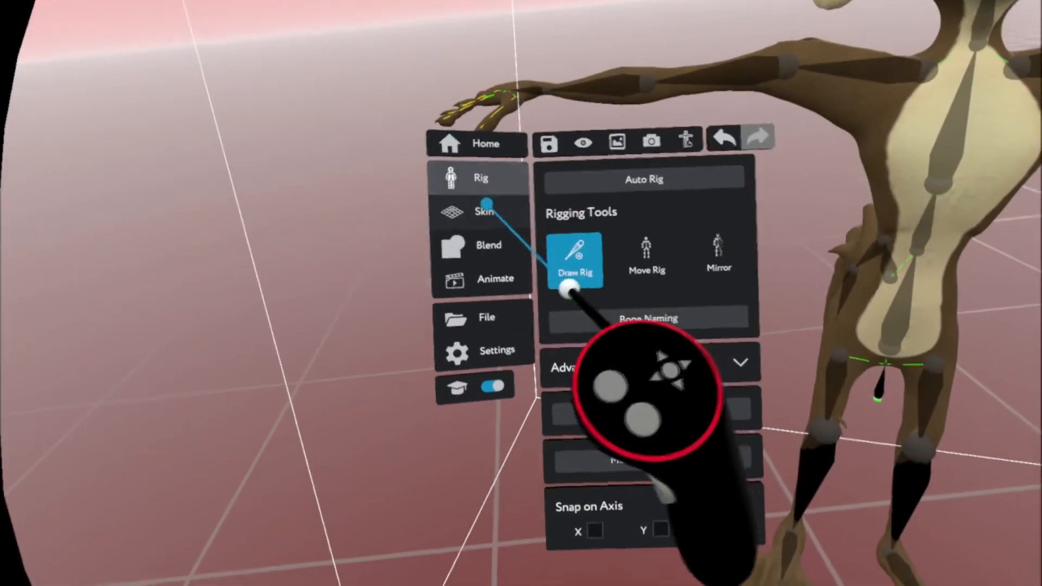
- Select a bone in the left ear for skin weighting and choose the Subtract brush
left_click(486, 206)
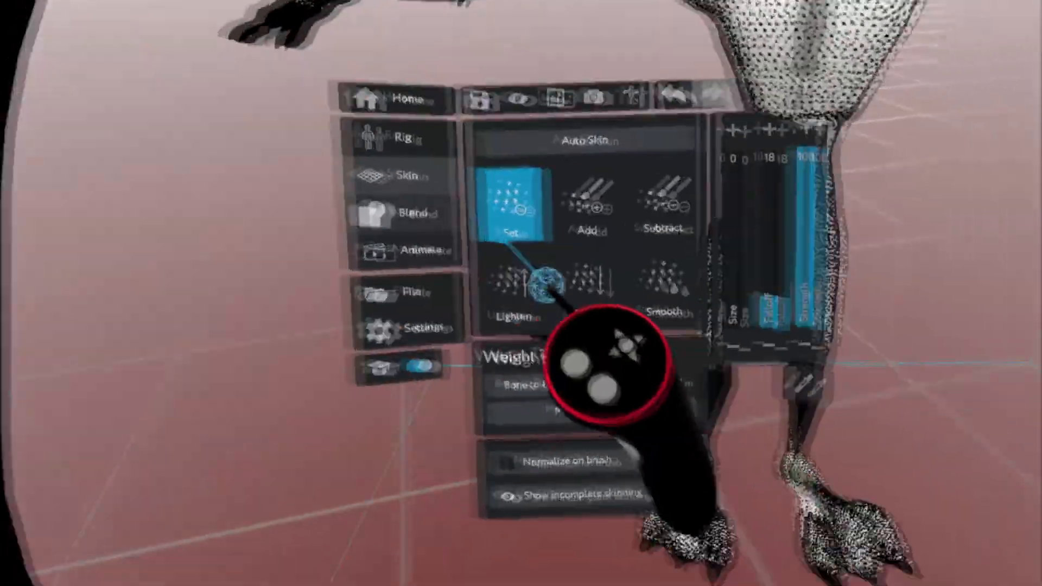
left_click(532, 273)
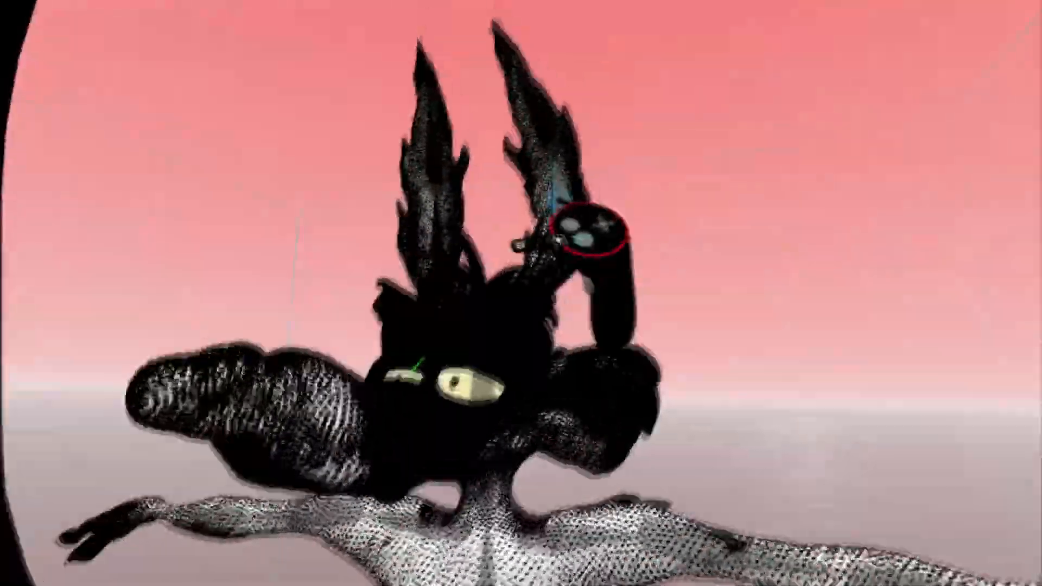
left_click(559, 239)
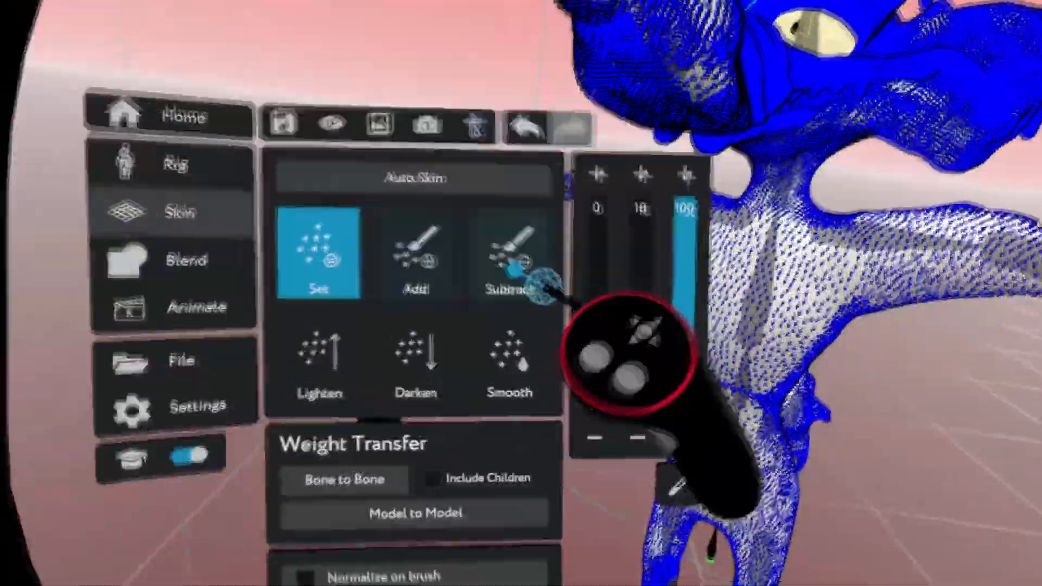
left_click(543, 285)
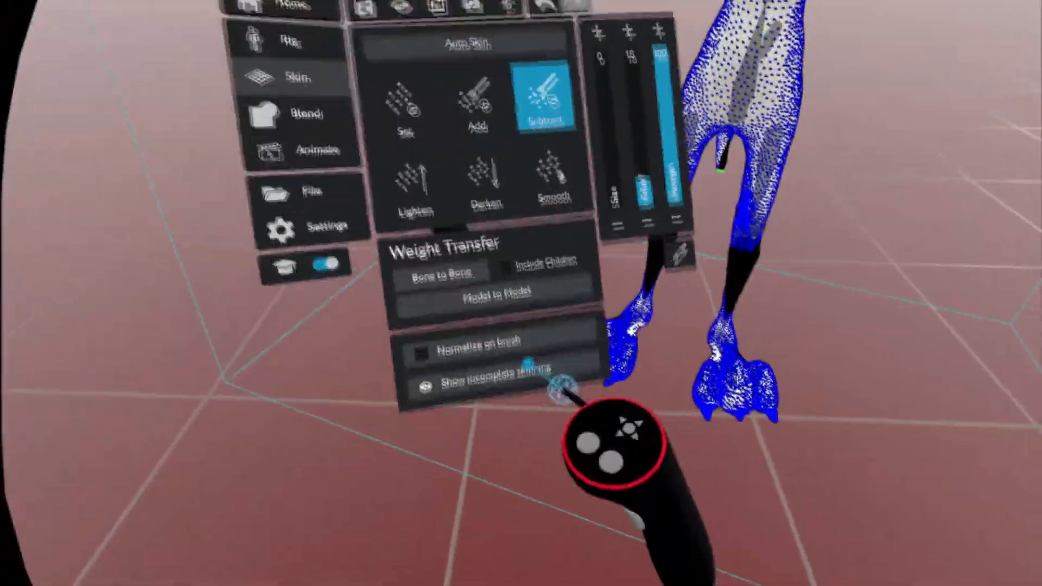
- Toggle the display of incomplete skinning to examine the character's unweighted vertices
left_click(531, 369)
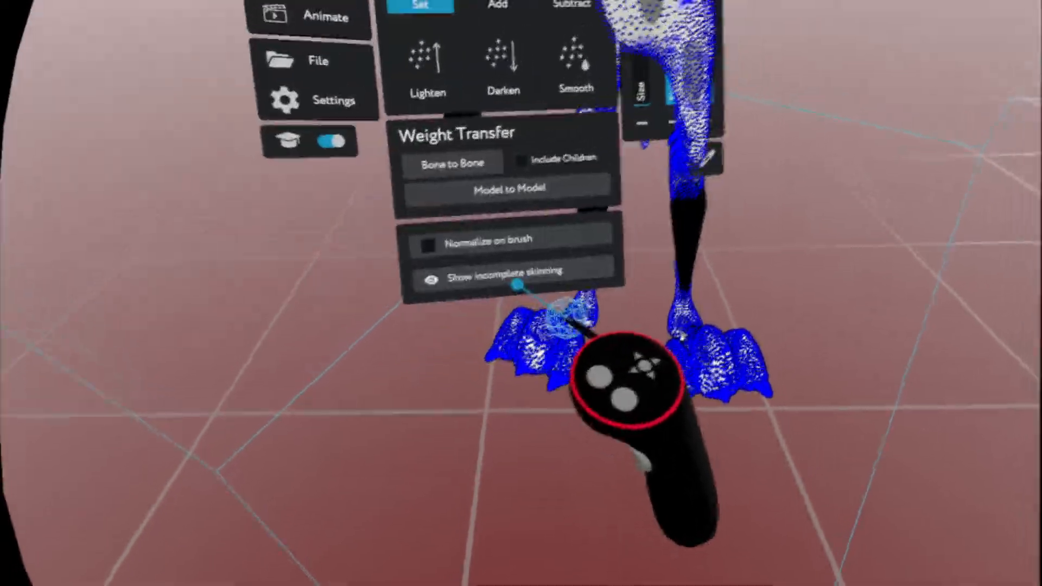
left_click(516, 283)
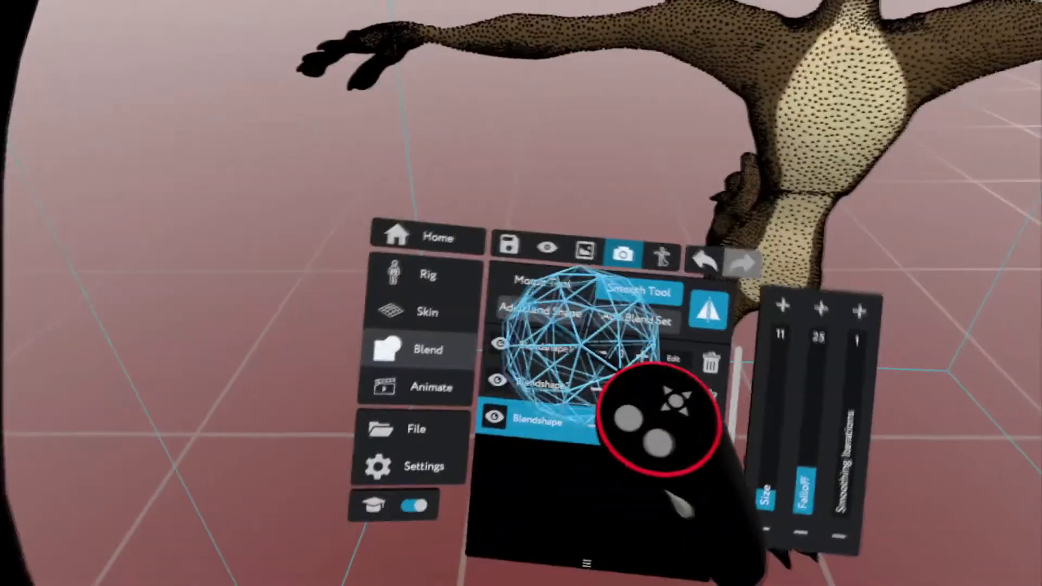
- Check the names of the left arm and hand bones in Bone Naming
left_click(460, 314)
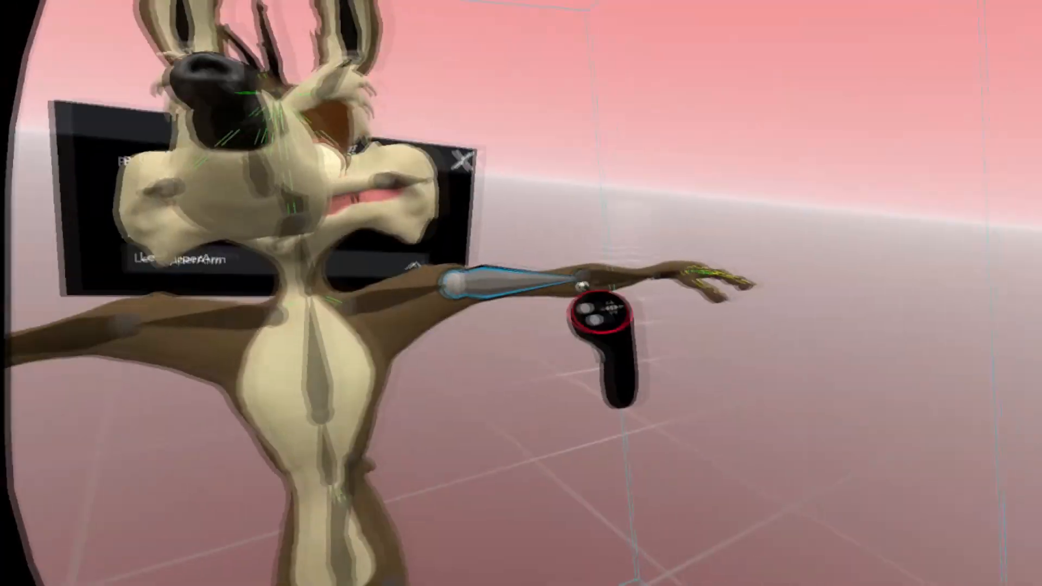
left_click(687, 274)
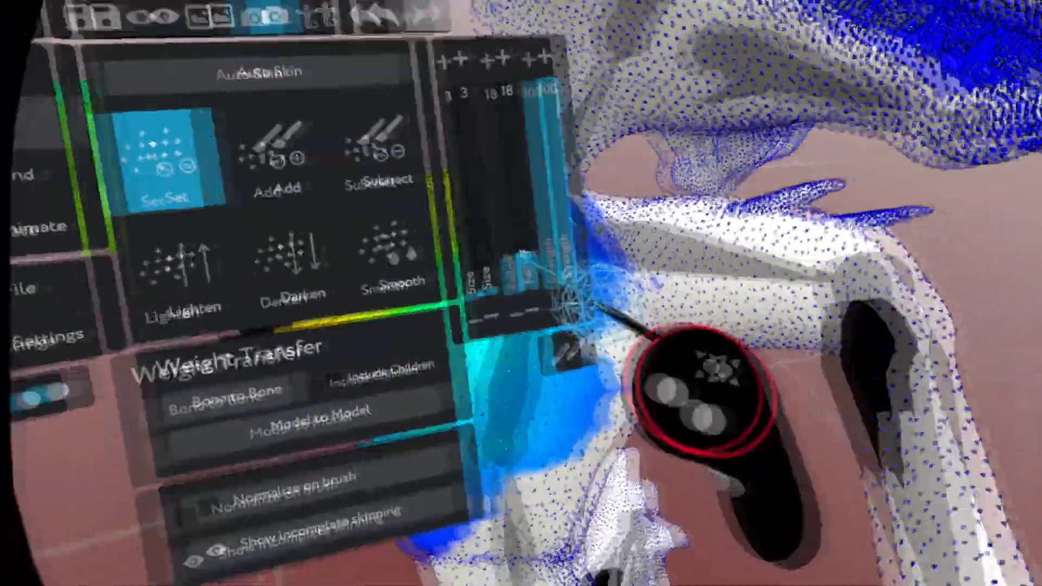
- Choose the Smooth brush for the skin weights
left_click(362, 269)
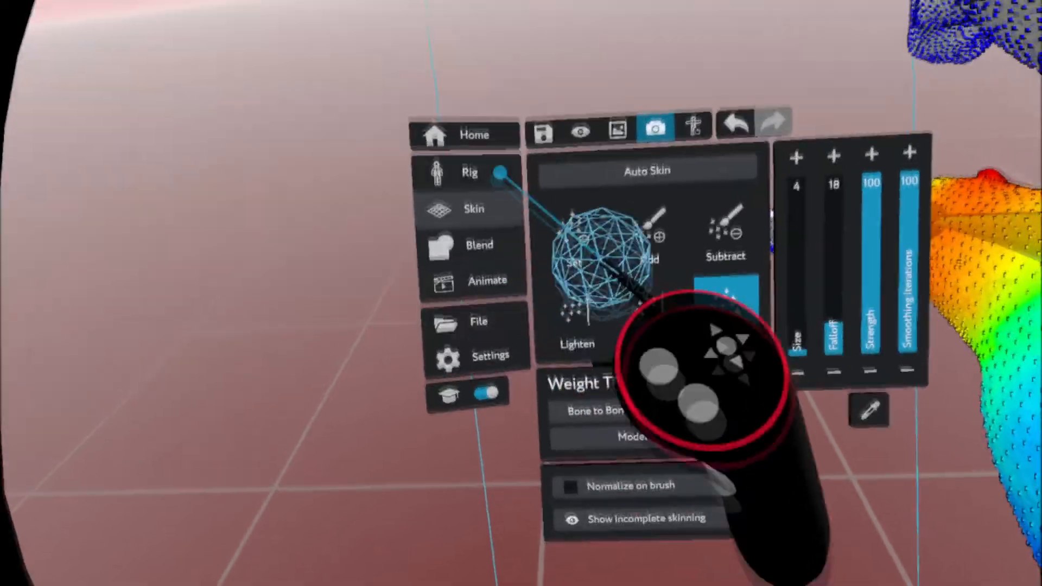
- Inspect the bone names in both ears, the hair tuft and the snout with Bone Naming
left_click(472, 141)
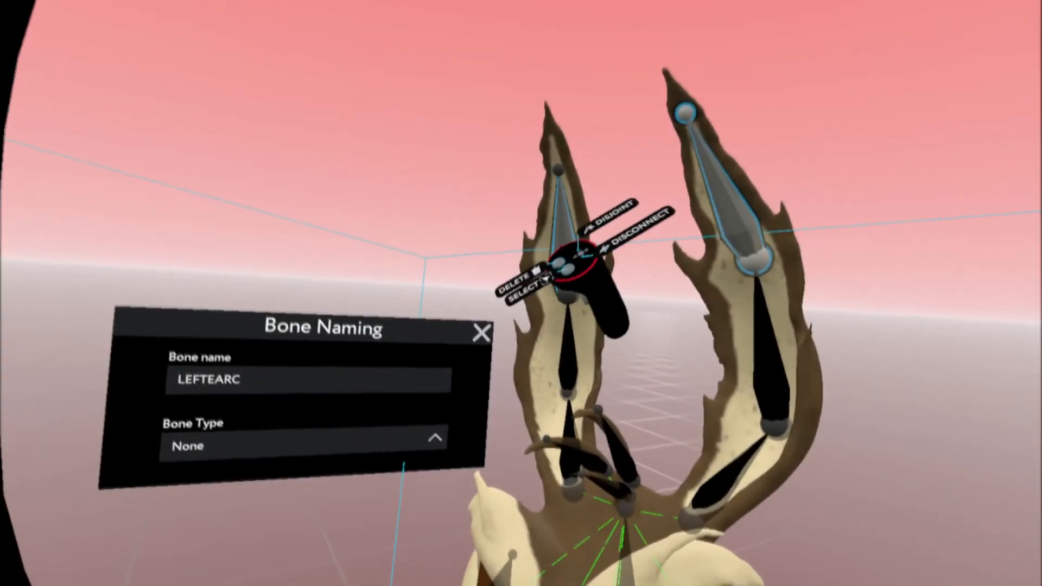
left_click(563, 250)
left_click(570, 296)
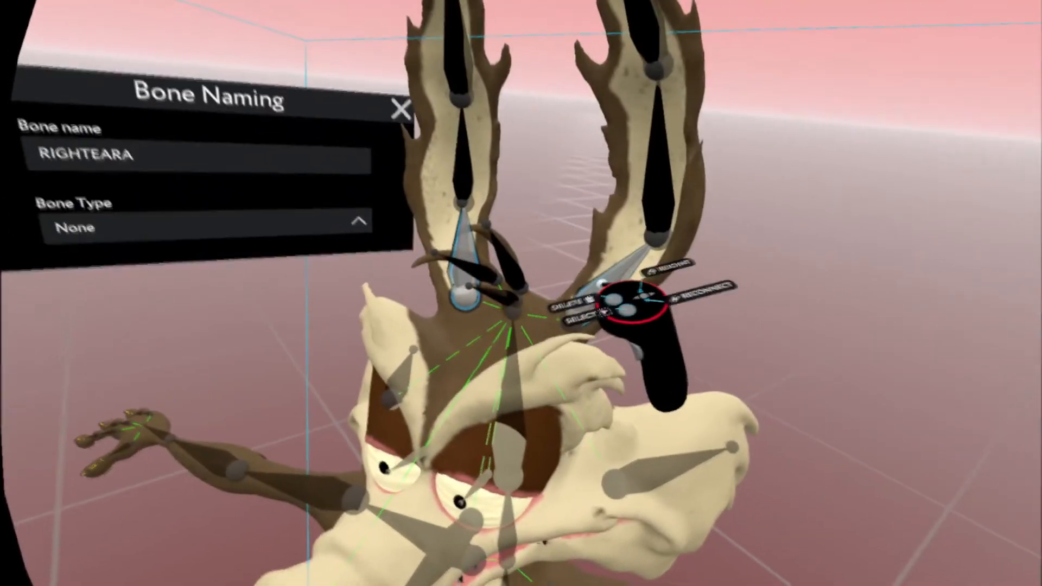
left_click(601, 283)
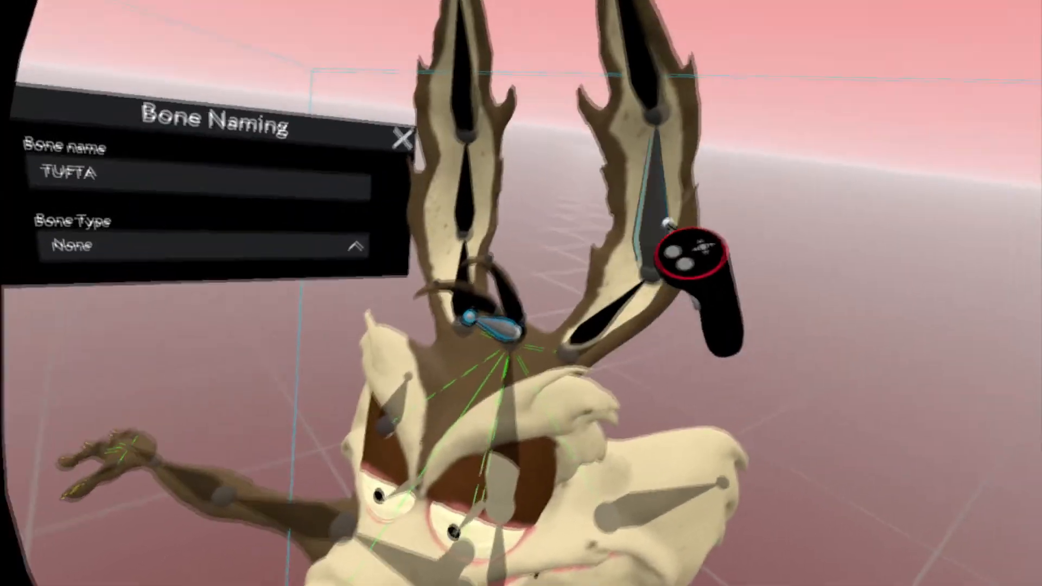
left_click(667, 224)
left_click(586, 191)
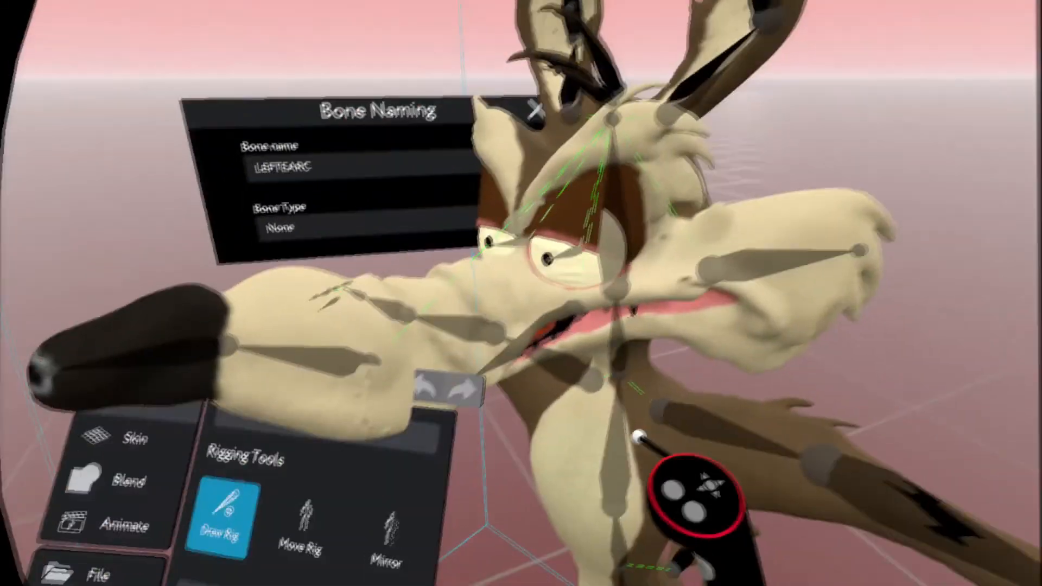
left_click(489, 290)
left_click(395, 302)
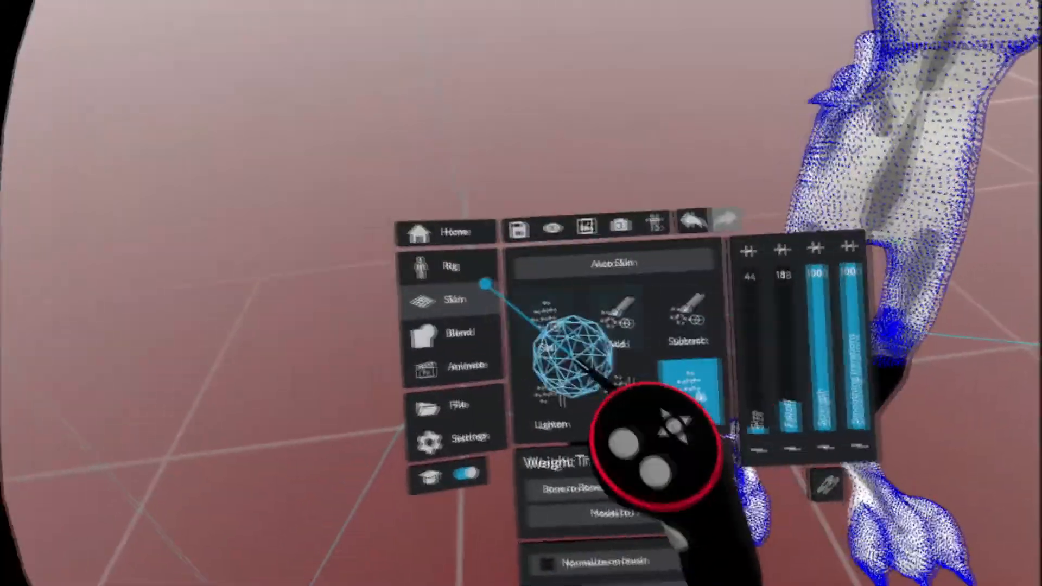
- Open the model import browser and look through the available model files
left_click(483, 284)
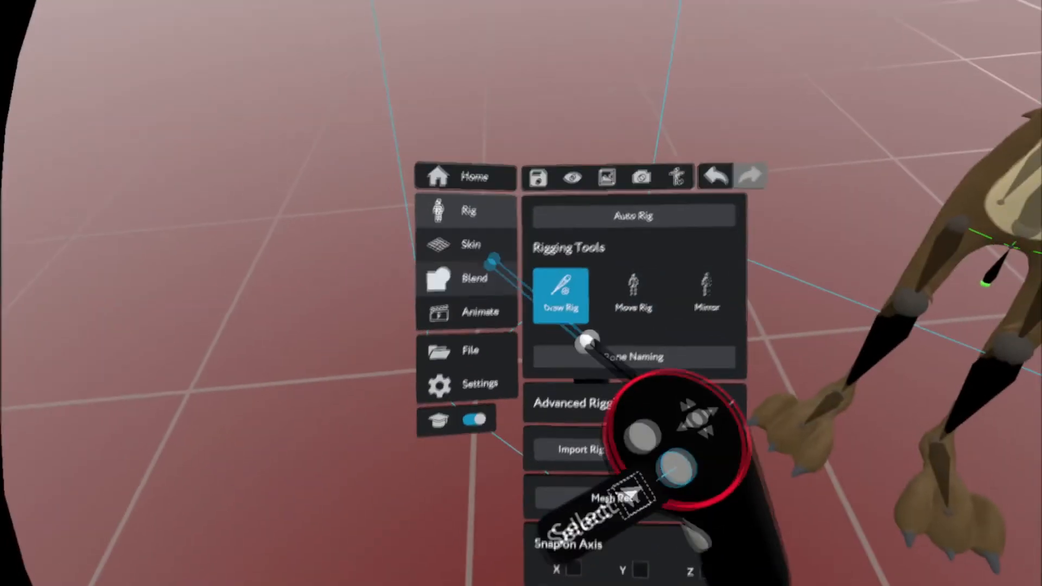
left_click(481, 318)
left_click(624, 254)
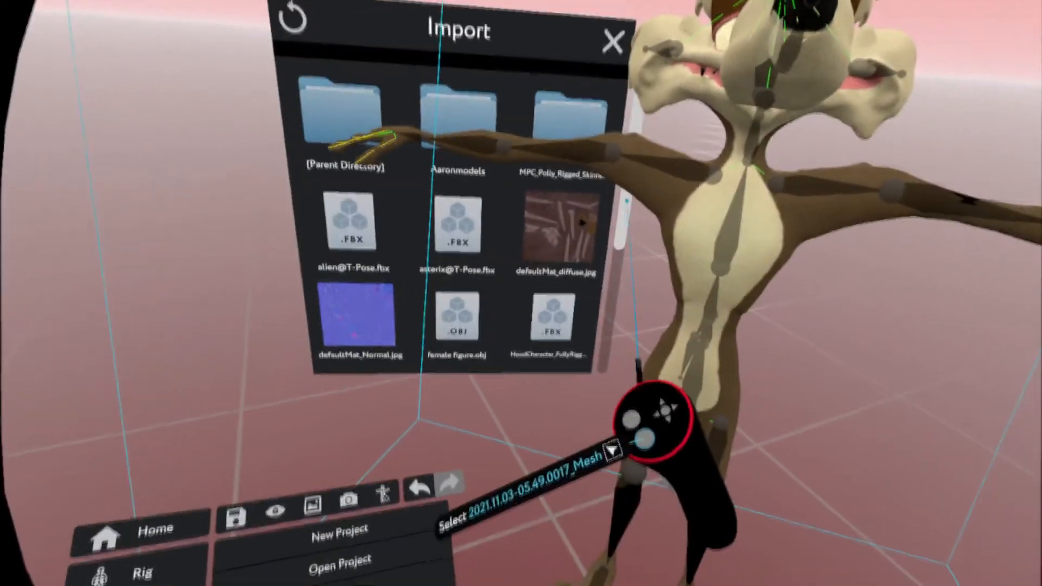
left_click_drag(627, 201, 701, 302)
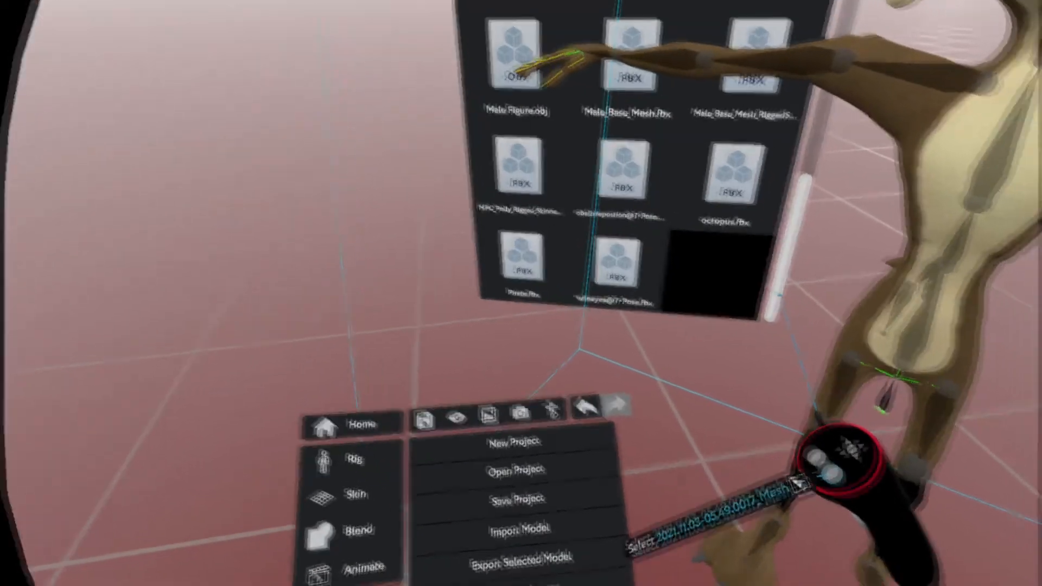
left_click_drag(780, 295, 657, 342)
left_click_drag(701, 311, 719, 192)
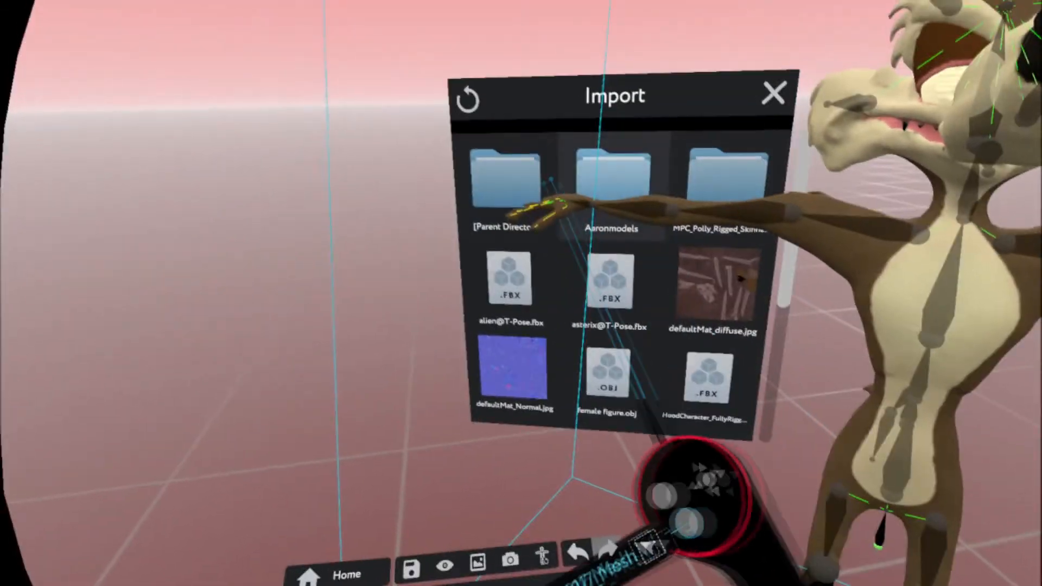
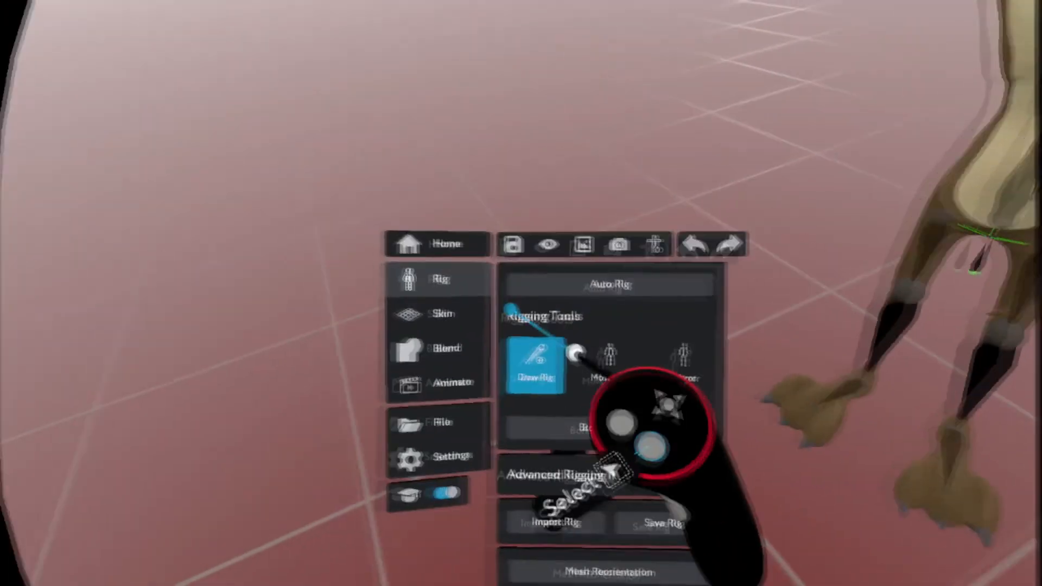
- Bend the character's right leg at the hip to test its skin deformation and select the Smooth brush
left_click(457, 284)
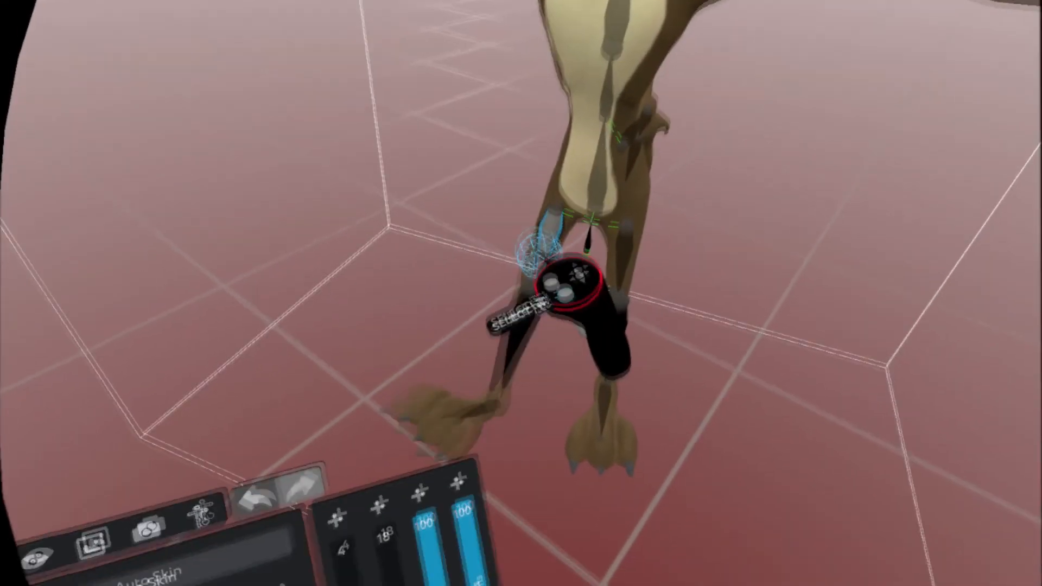
left_click_drag(503, 309, 520, 301)
left_click_drag(507, 376, 509, 345)
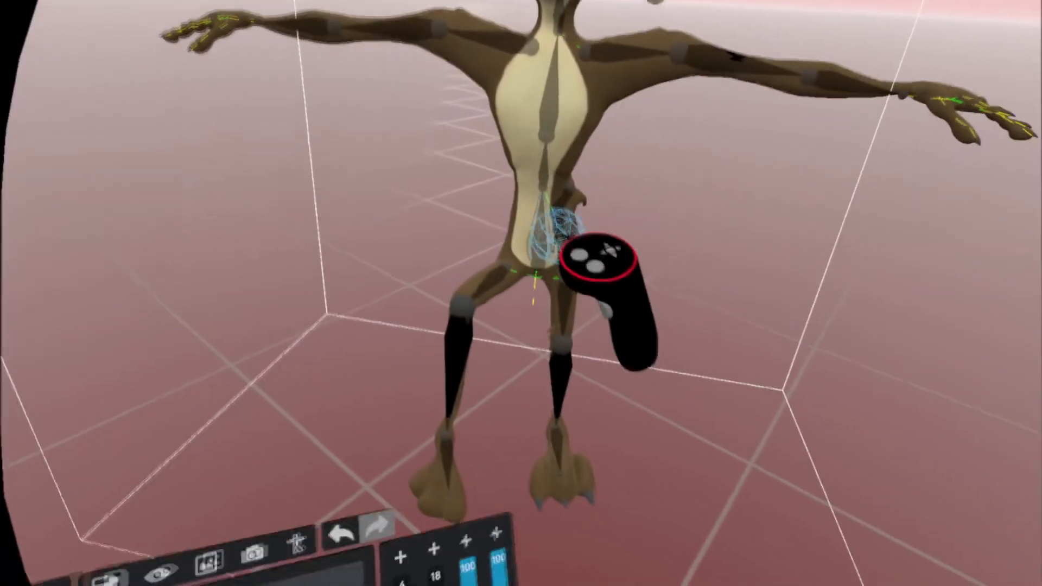
left_click(554, 348)
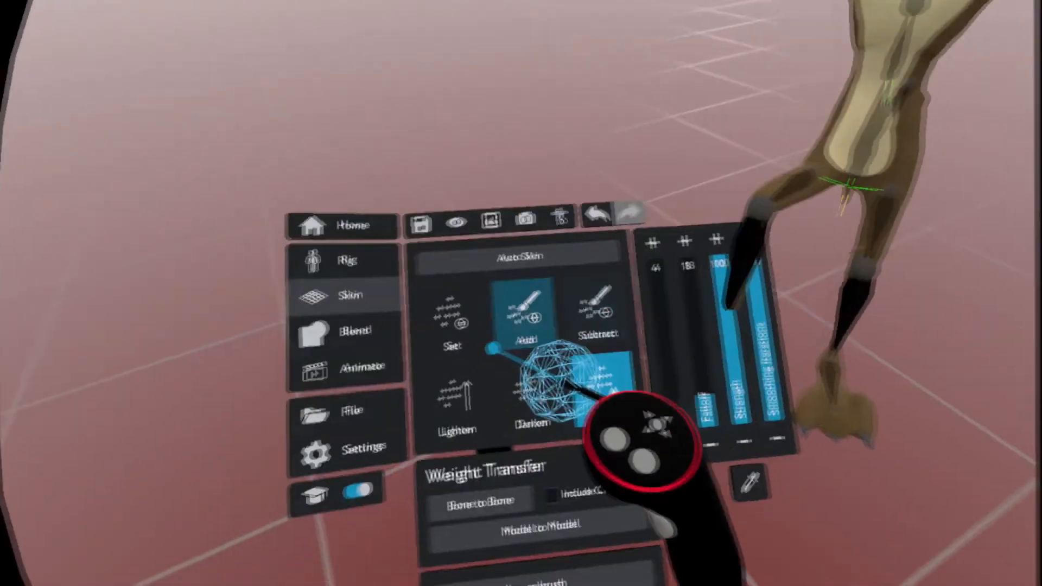
left_click(603, 380)
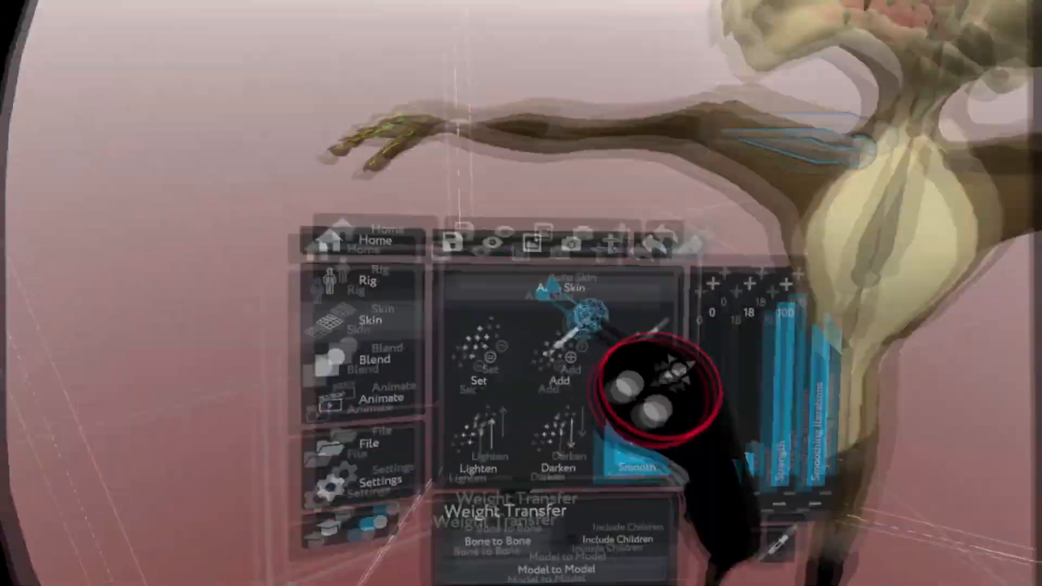
- Subtract the right shoulder bone's skin weights from the chest and select the right upper arm bone
left_click(567, 336)
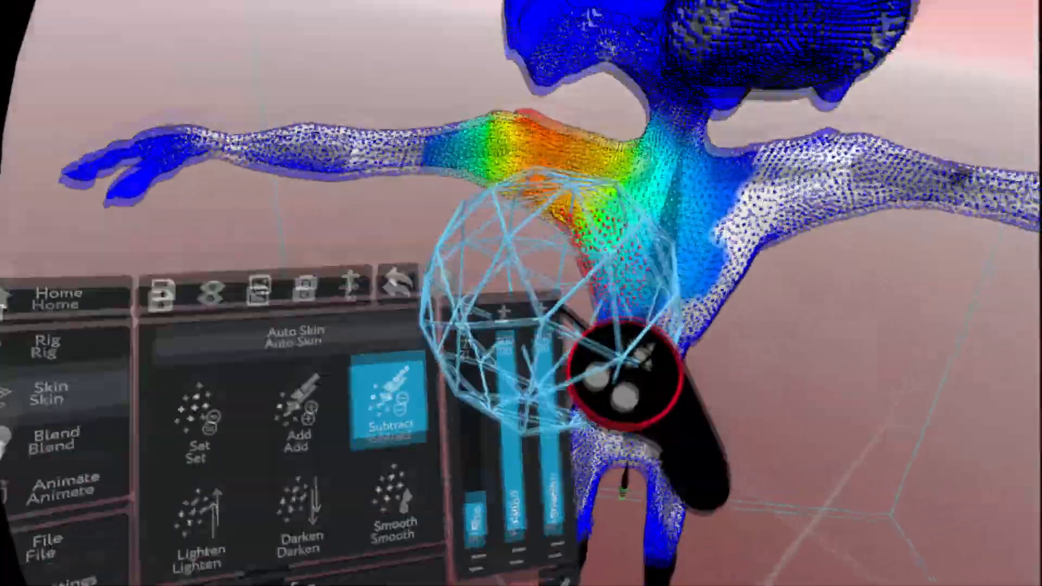
left_click_drag(553, 274, 389, 320)
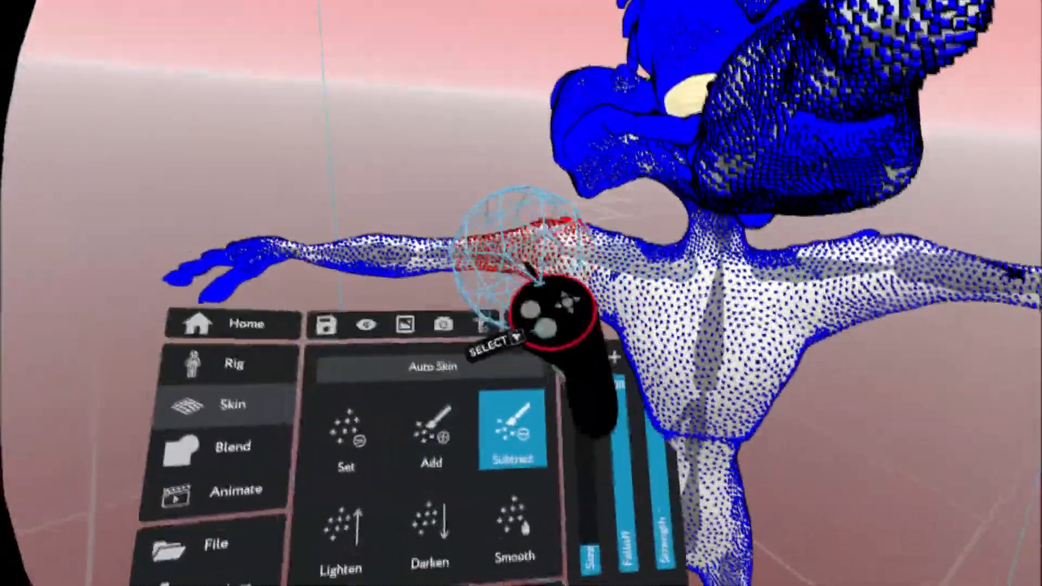
left_click(529, 266)
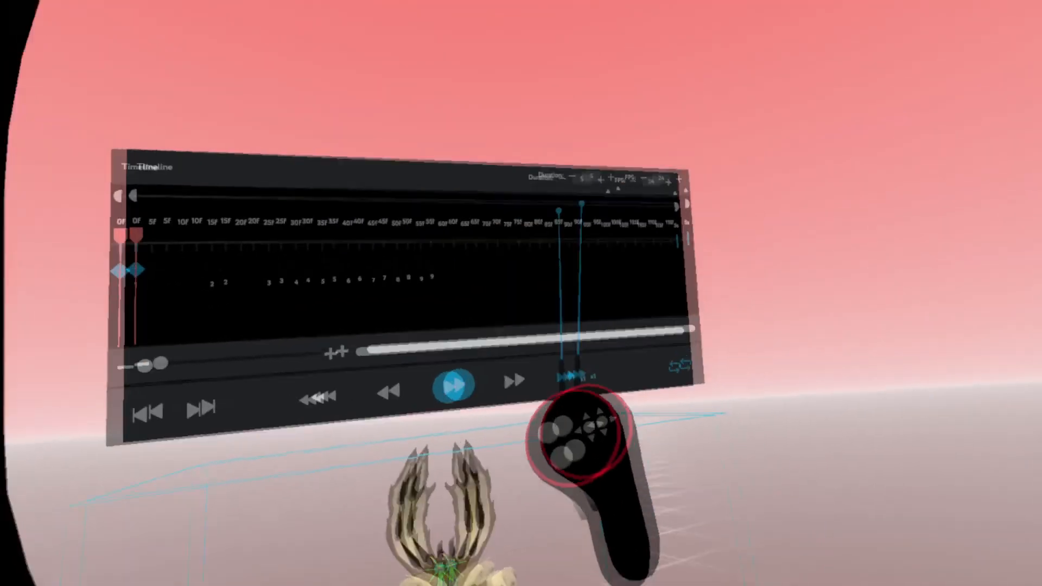
- Shorten the timeline's playback range to end at about frame 58 and play the animation
left_click_drag(633, 206, 535, 223)
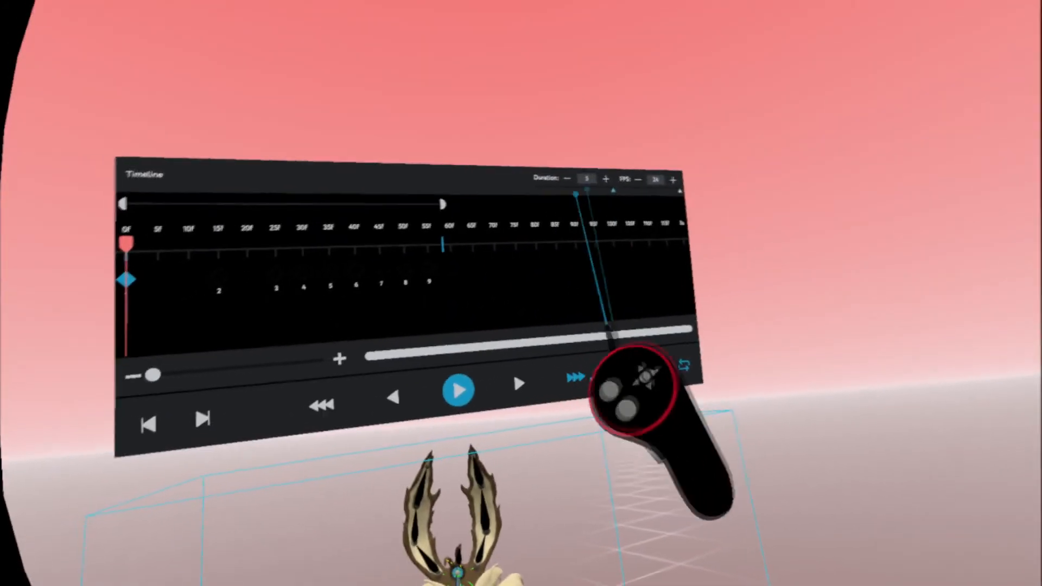
left_click_drag(554, 194, 501, 205)
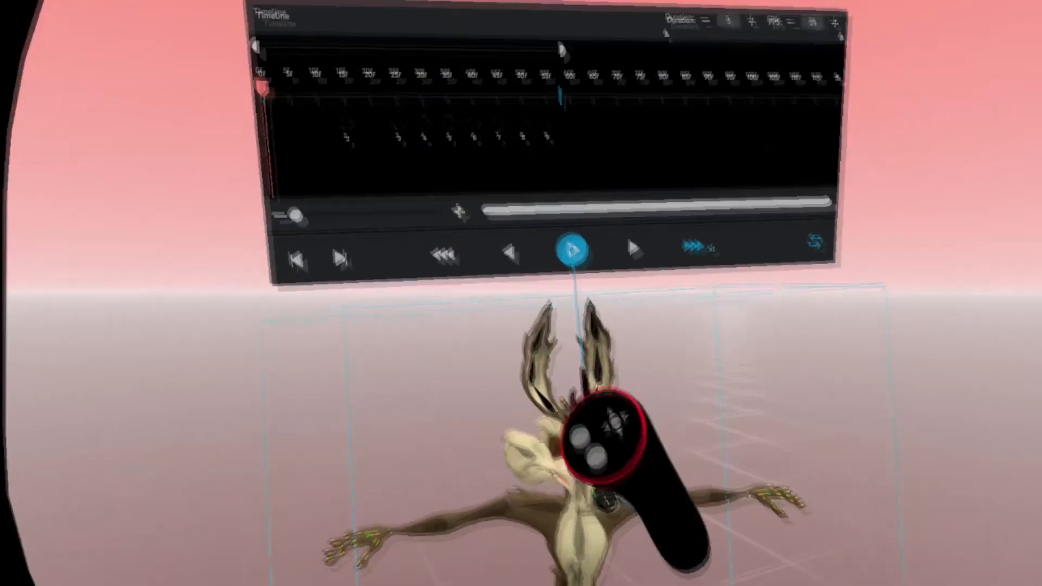
left_click(572, 249)
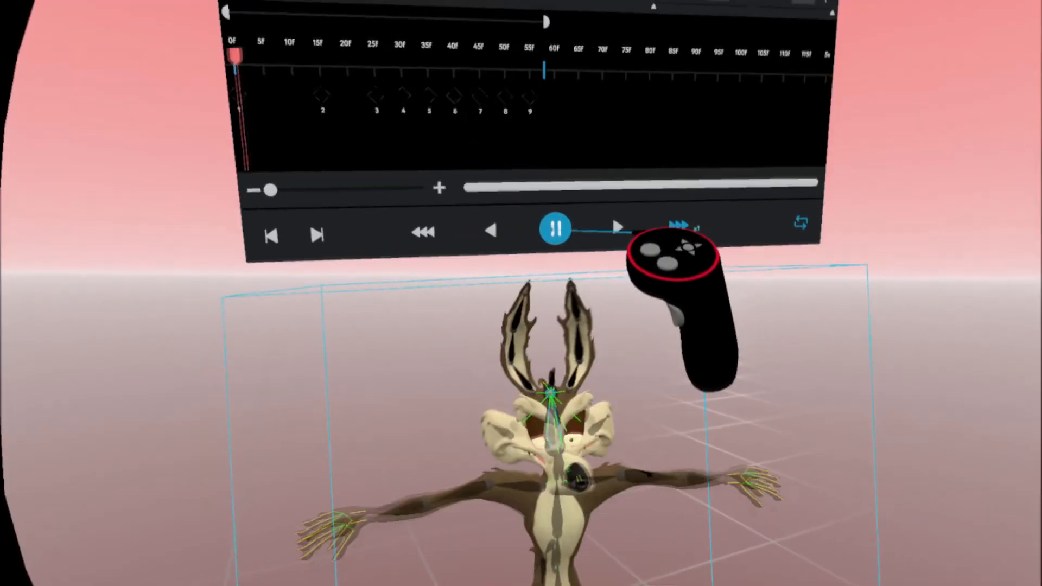
left_click(564, 259)
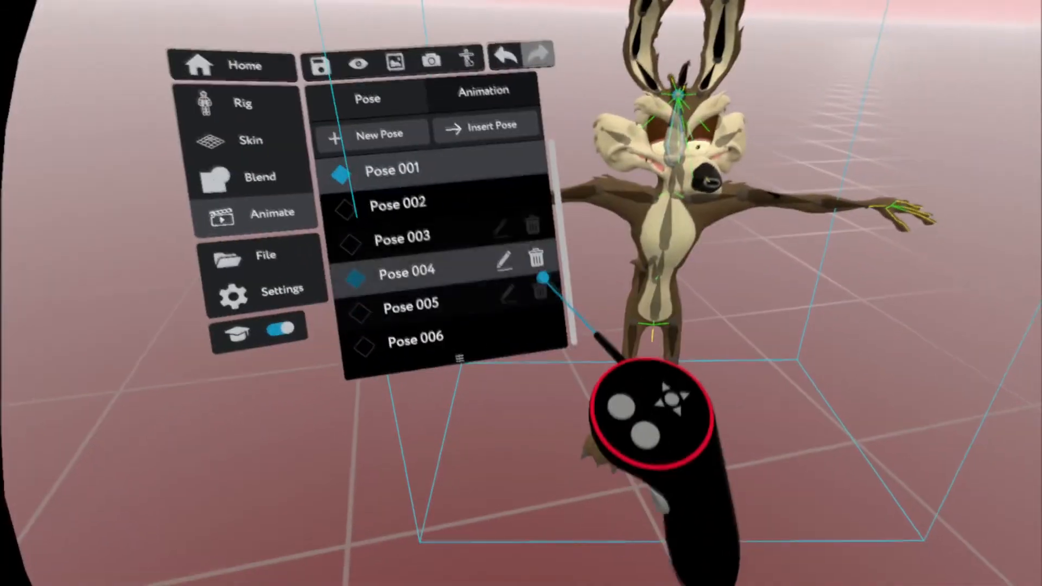
- Delete Pose 002 through Pose 009 from the pose list and try moving the right shoulder bone
left_click(539, 274)
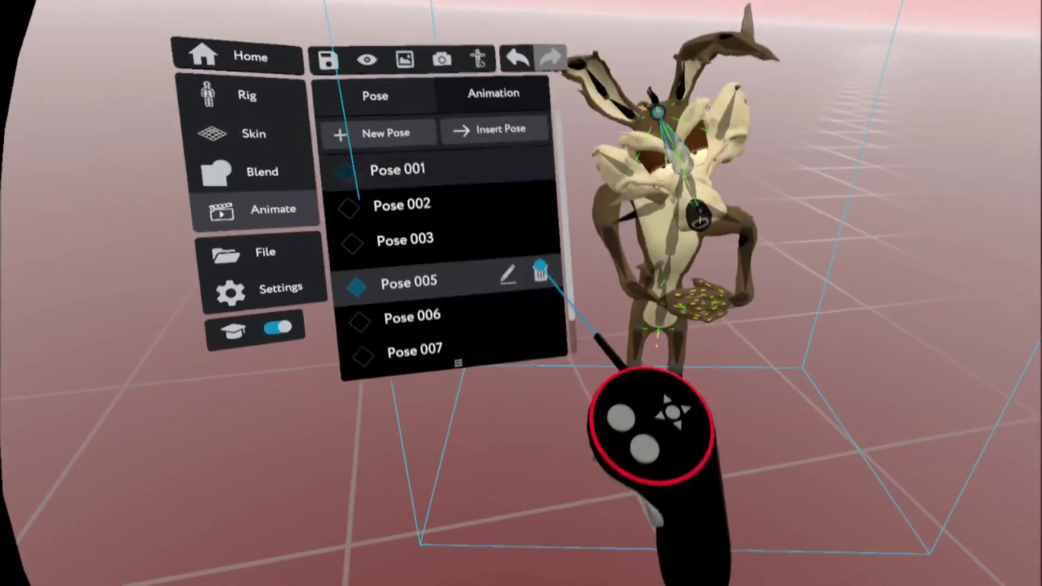
left_click(540, 277)
left_click(541, 277)
left_click(532, 282)
left_click(532, 281)
left_click(532, 281)
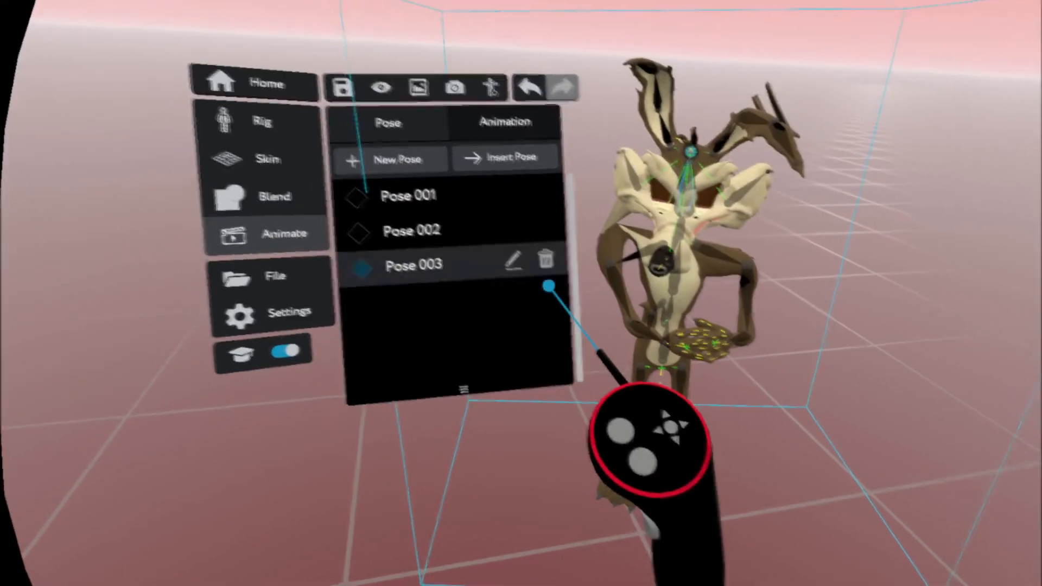
left_click(547, 275)
left_click(547, 268)
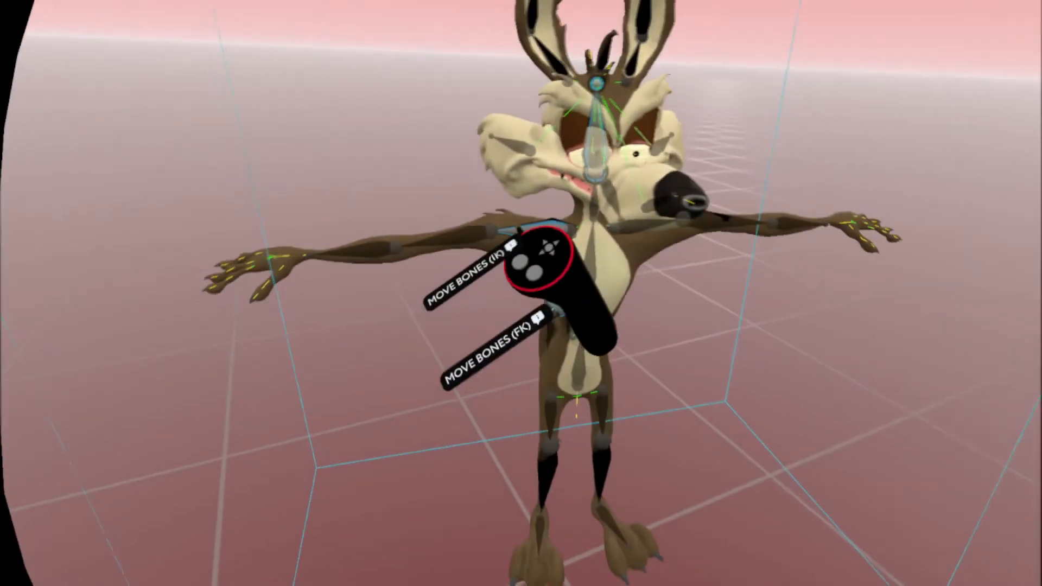
left_click_drag(463, 271, 473, 255)
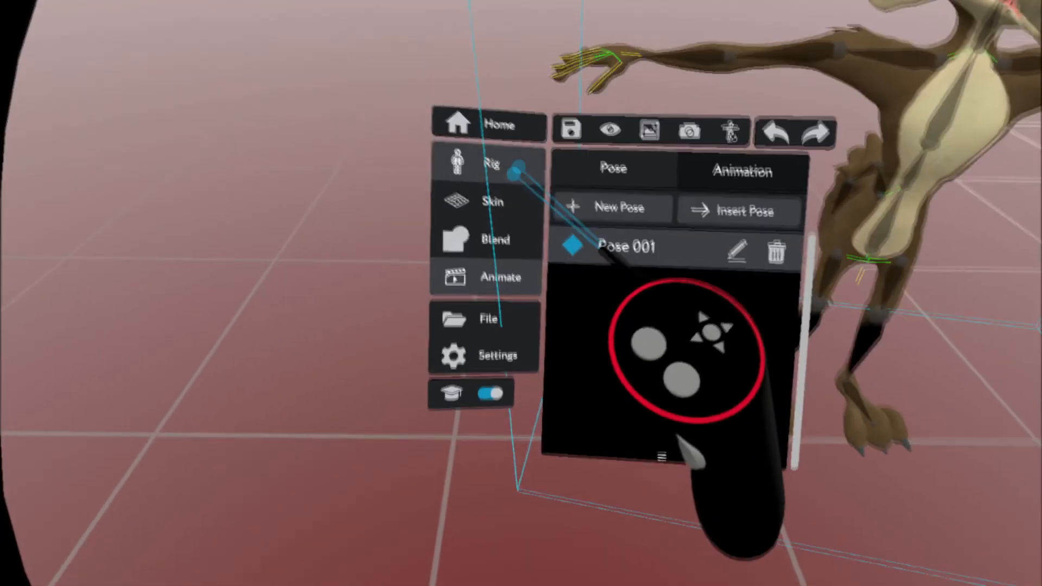
- Open the saved project WILEENEW_2_3_0.mpm
left_click(516, 169)
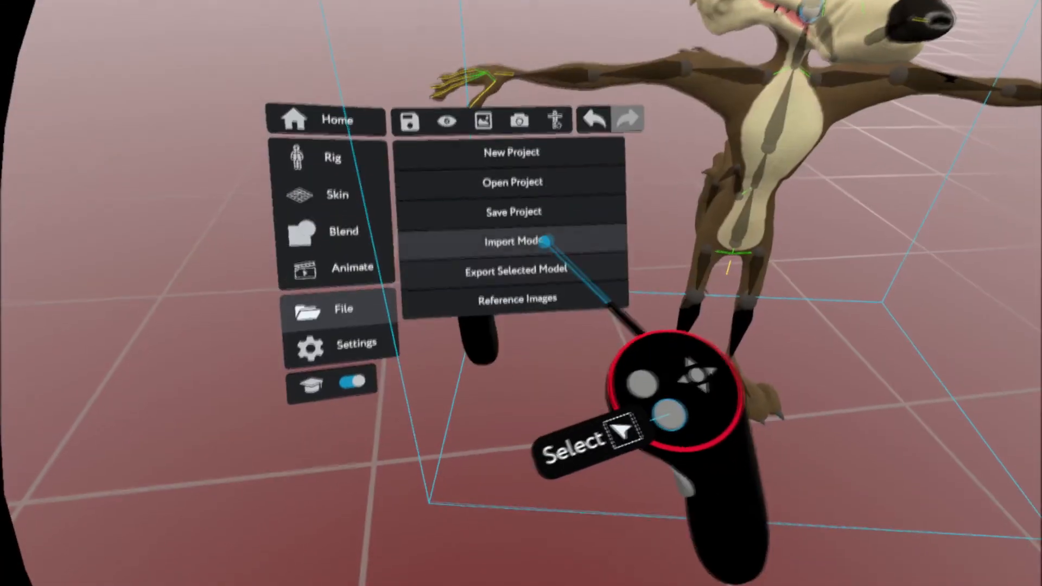
left_click(530, 259)
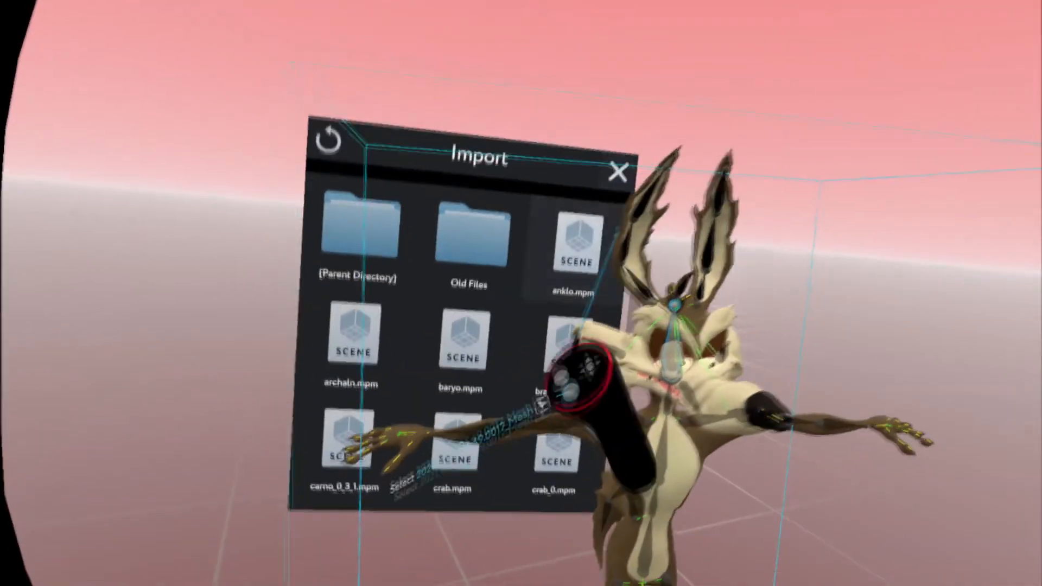
mouse_move(649, 217)
left_mouse_down()
mouse_move(664, 250)
mouse_move(649, 225)
left_mouse_up()
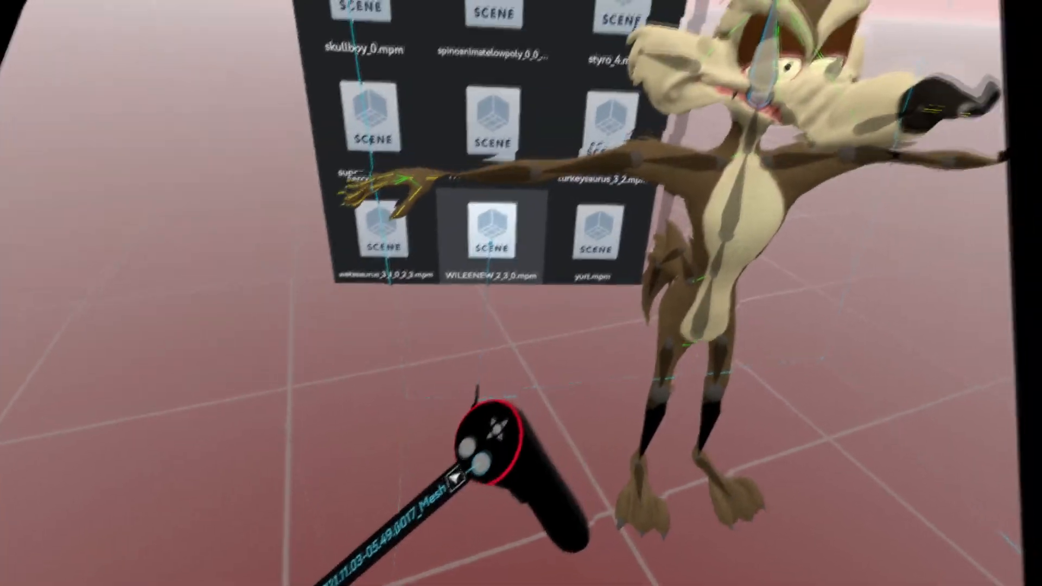
left_click(505, 228)
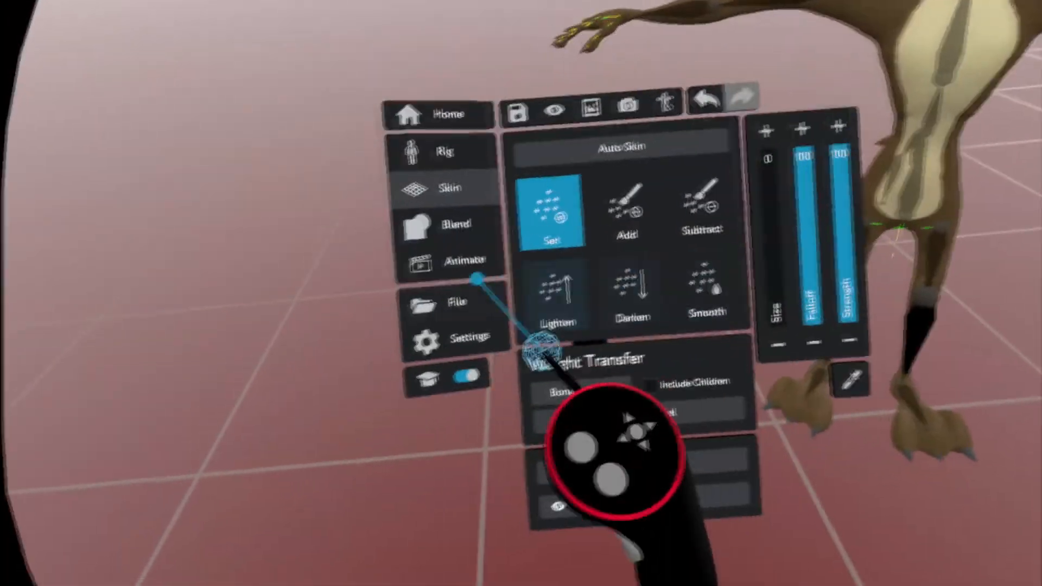
- Delete Pose 002 through Pose 009 from the reopened project's animation pose list
left_click(471, 271)
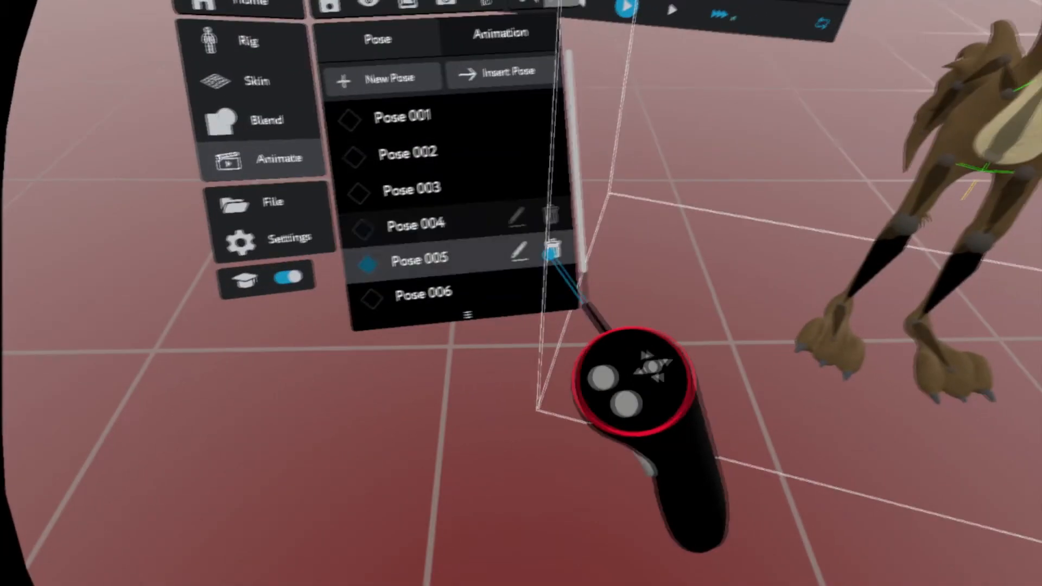
left_click(552, 251)
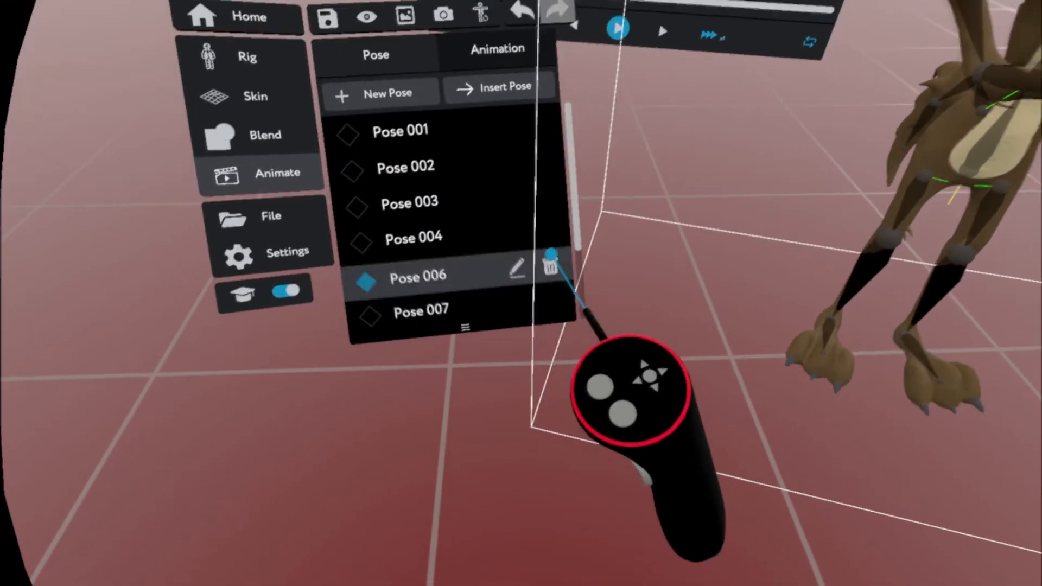
left_click(549, 275)
left_click(537, 276)
left_click(534, 281)
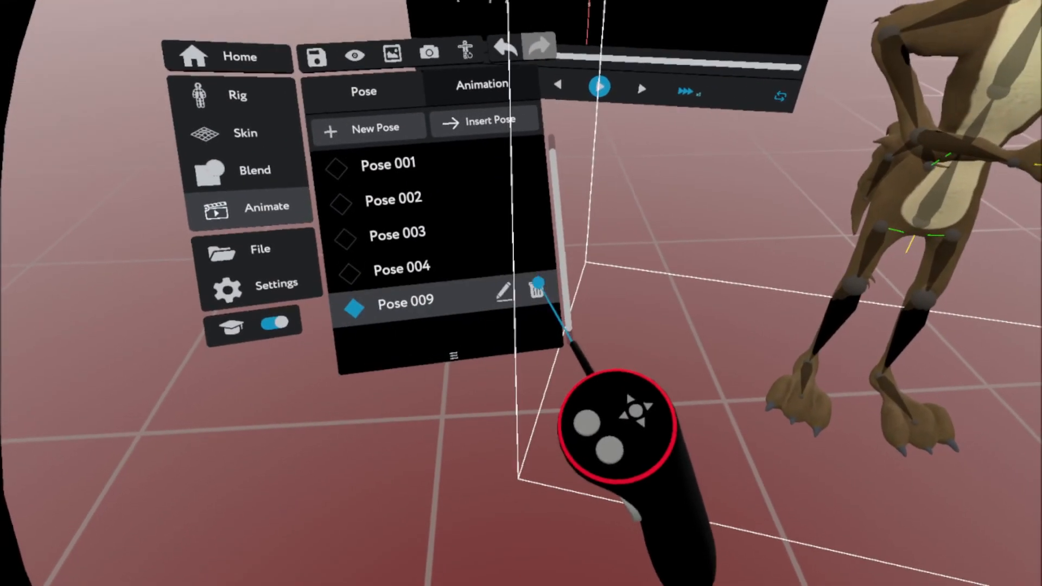
left_click(535, 291)
left_click(530, 274)
left_click(530, 243)
left_click(531, 251)
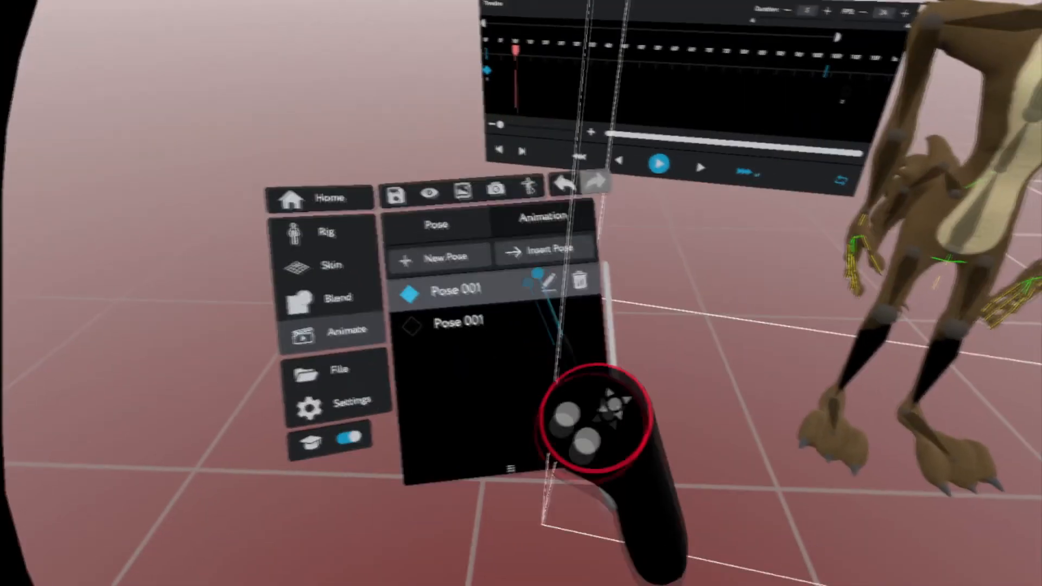
- Insert a pose at about frame 10 on the timeline and adjust the character's lowered right upper arm
left_click(531, 308)
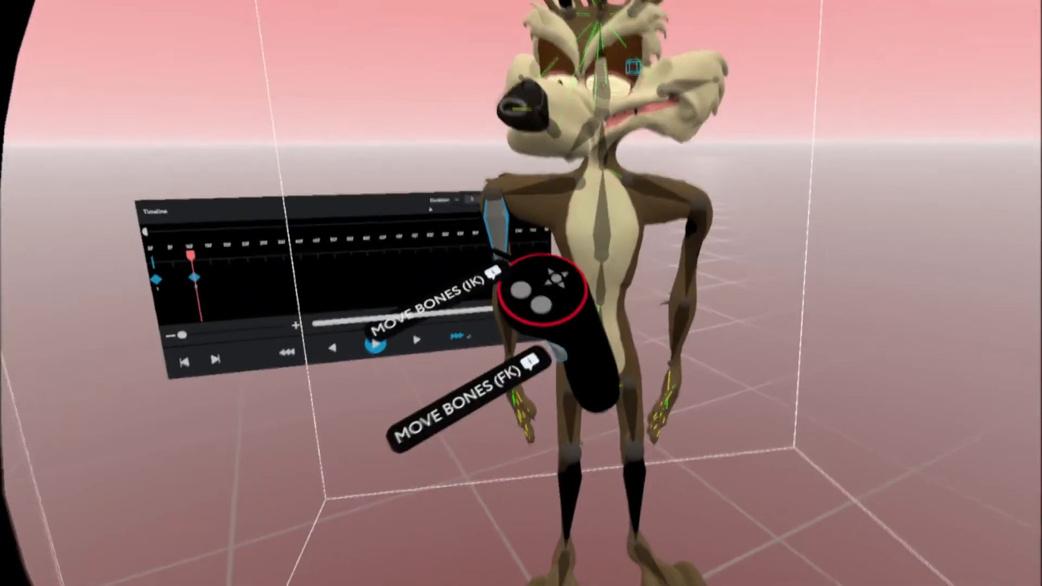
left_click_drag(553, 260, 570, 291)
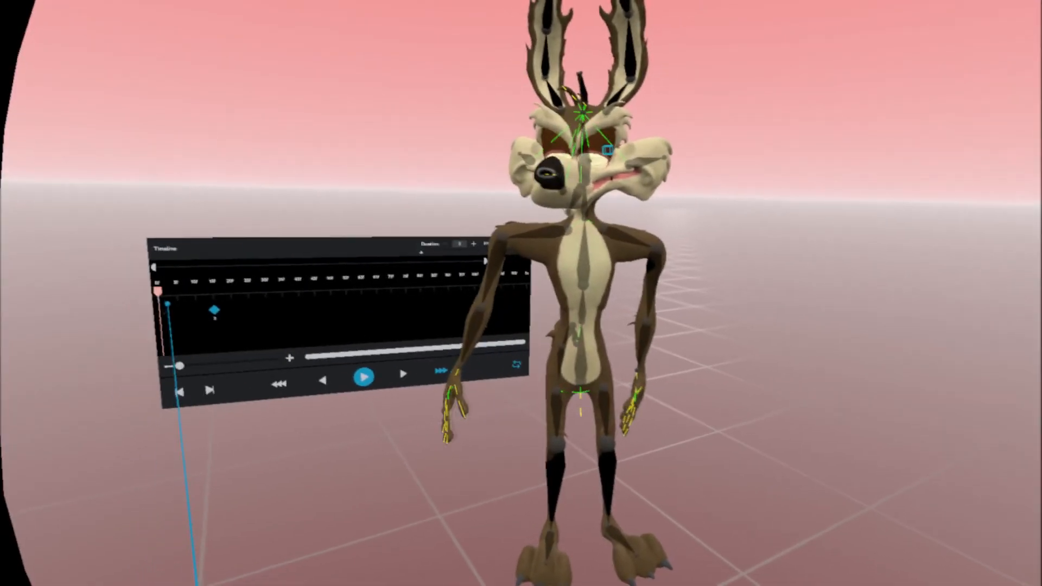
- Play and scrub through the start of the animation to check the movement between the poses
left_click_drag(163, 299, 206, 320)
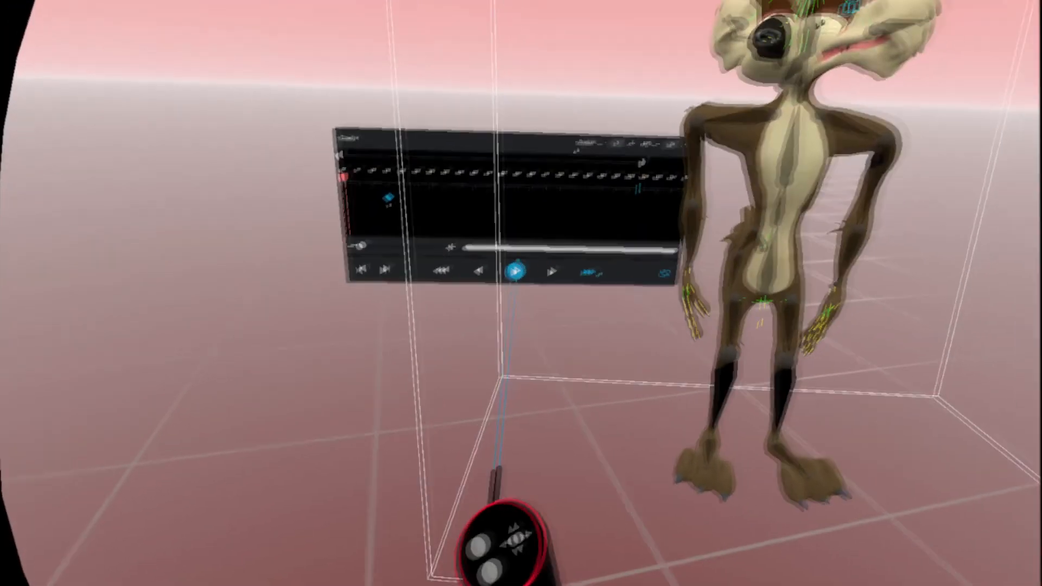
left_click(514, 271)
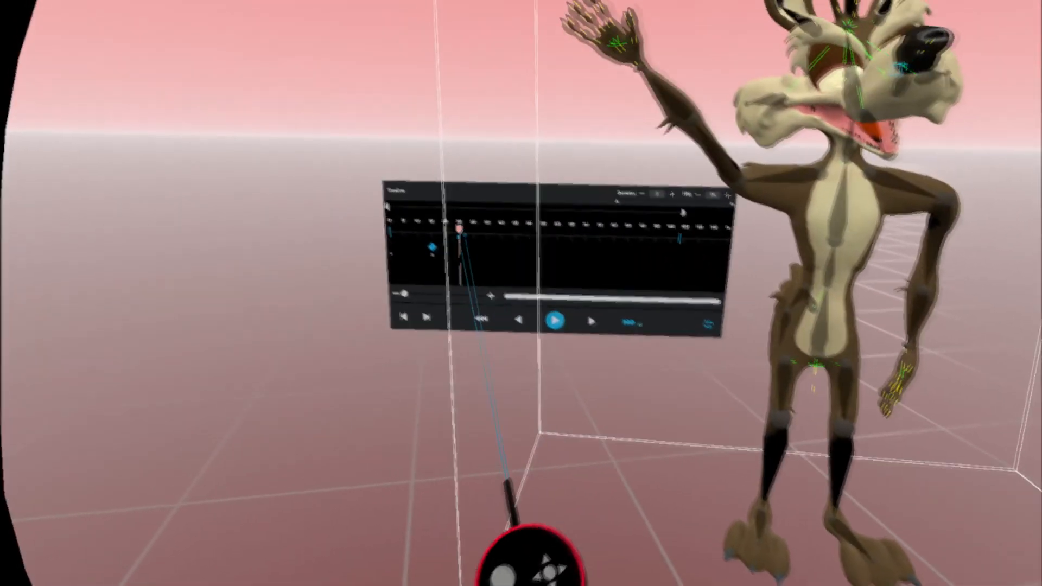
left_click_drag(460, 230, 389, 229)
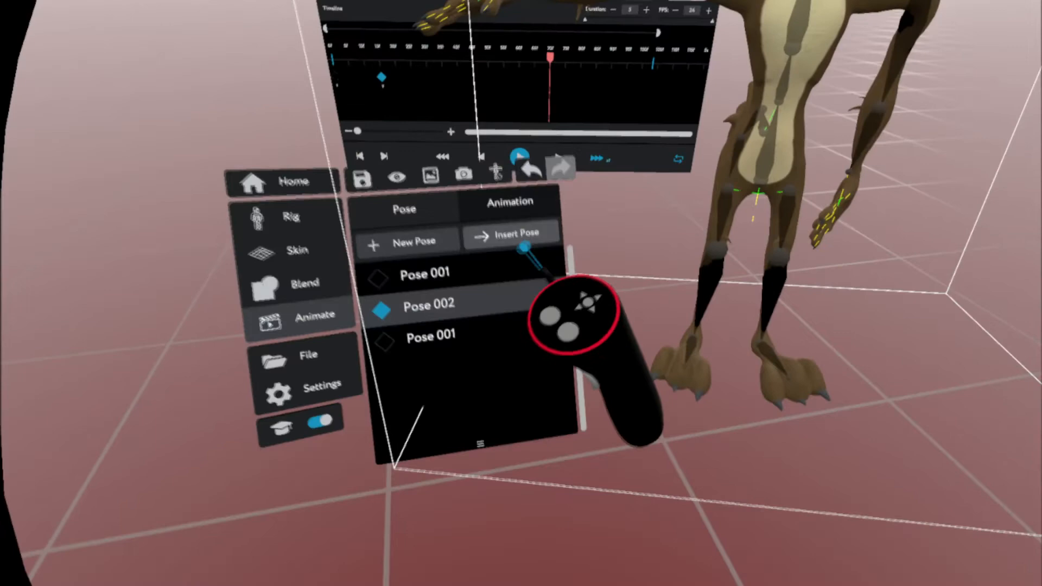
- Insert a pose at frame 70 of the animation timeline
left_click(523, 298)
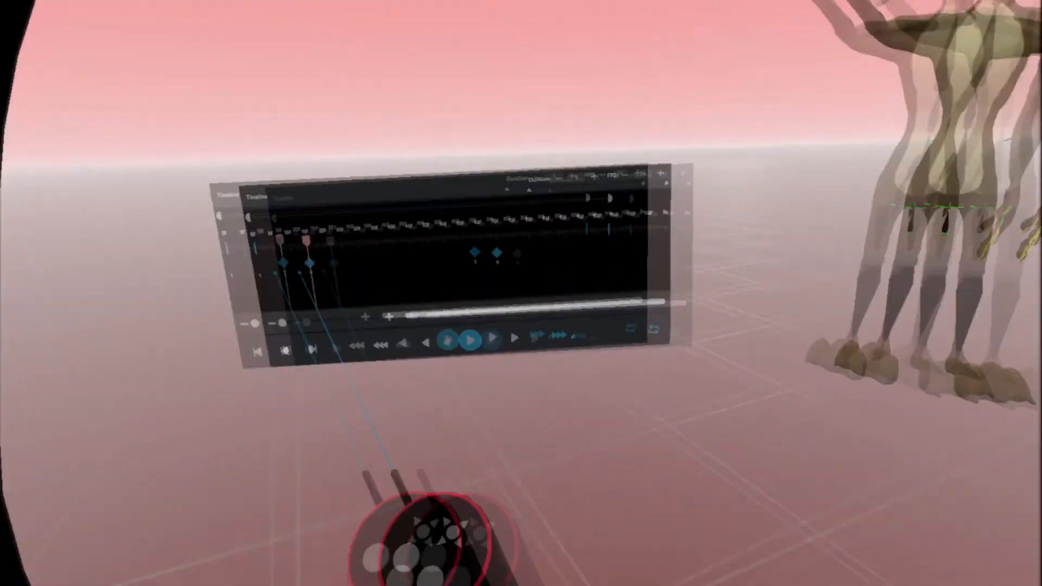
left_click(516, 282)
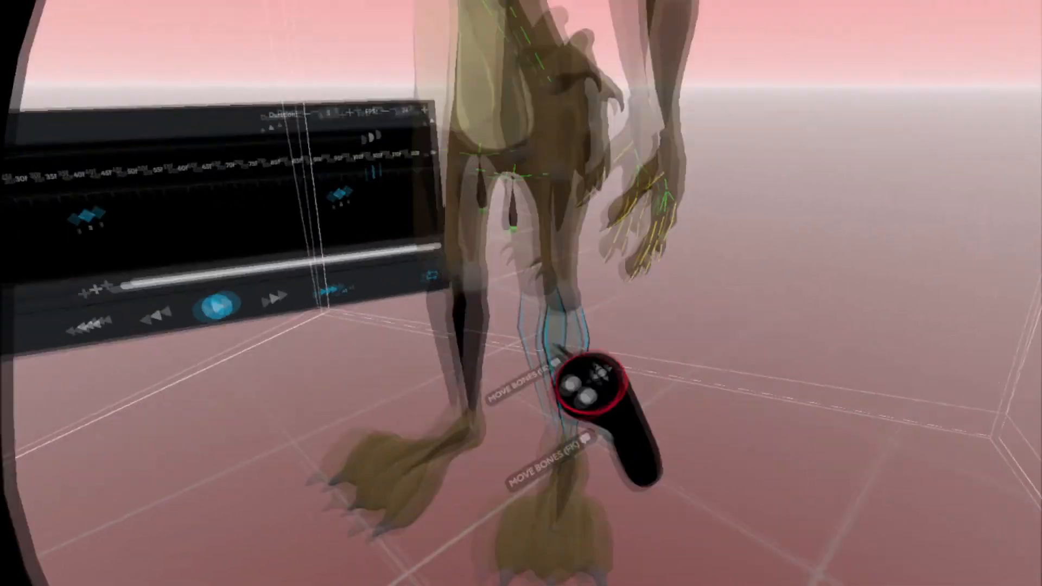
- Reposition the lower bones of the character's left leg to shape the new pose
left_click_drag(569, 291, 593, 197)
left_click_drag(535, 332, 594, 271)
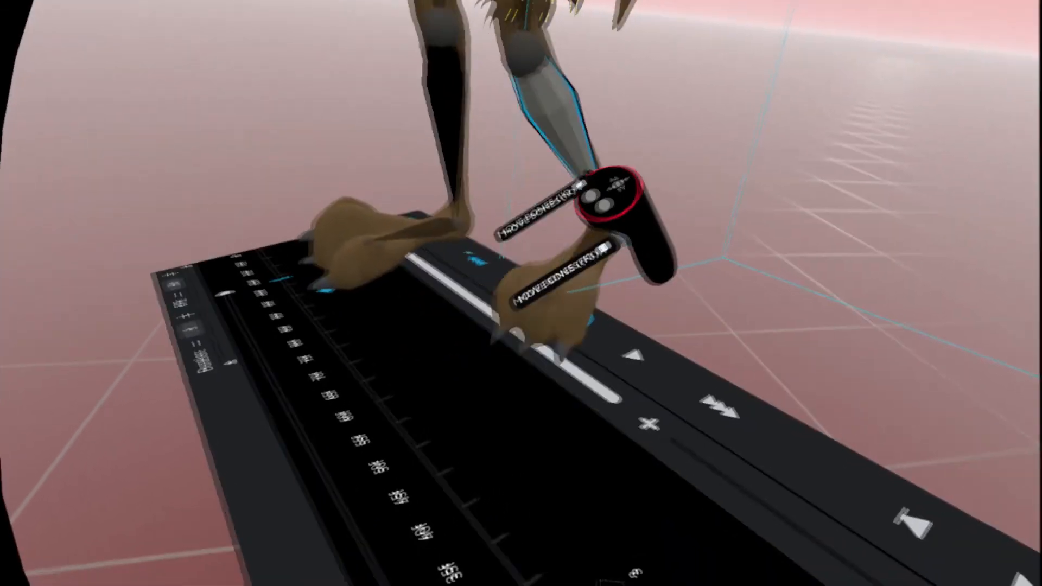
left_click_drag(558, 288, 524, 123)
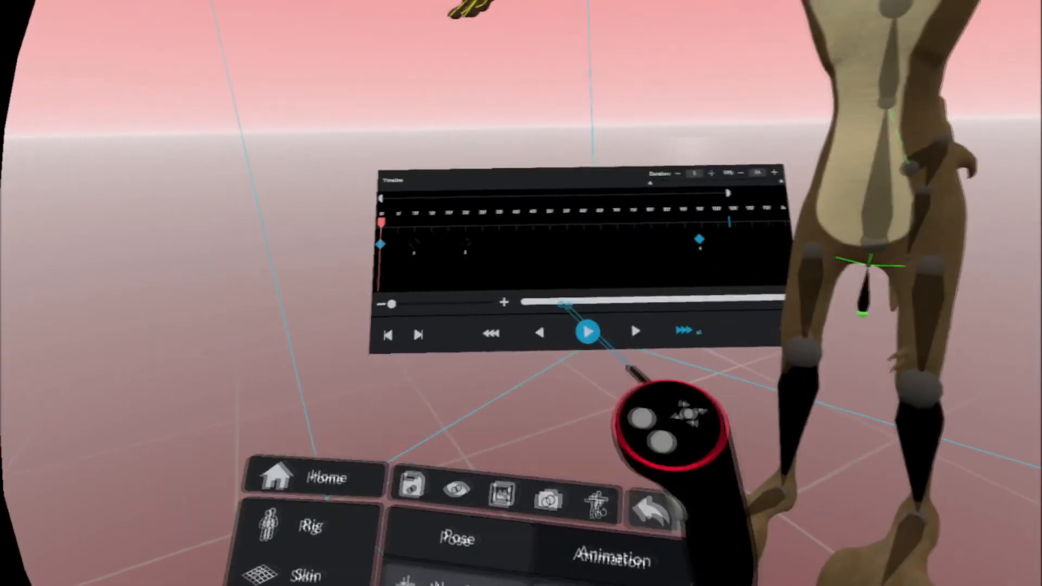
- Move the third pose farther along the animation timeline and scrub across it to check the timing
left_click(474, 237)
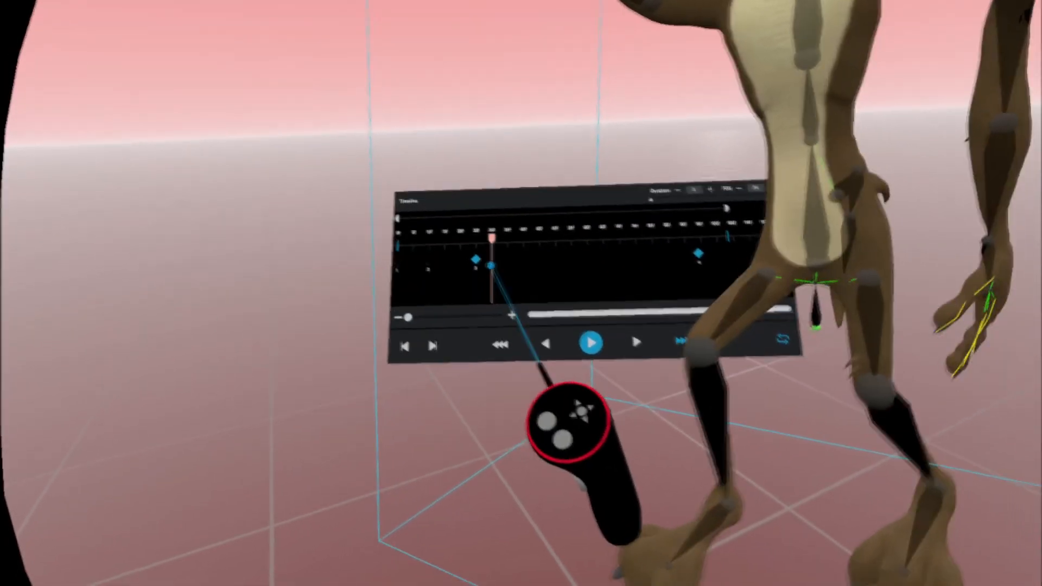
left_click_drag(491, 266, 460, 274)
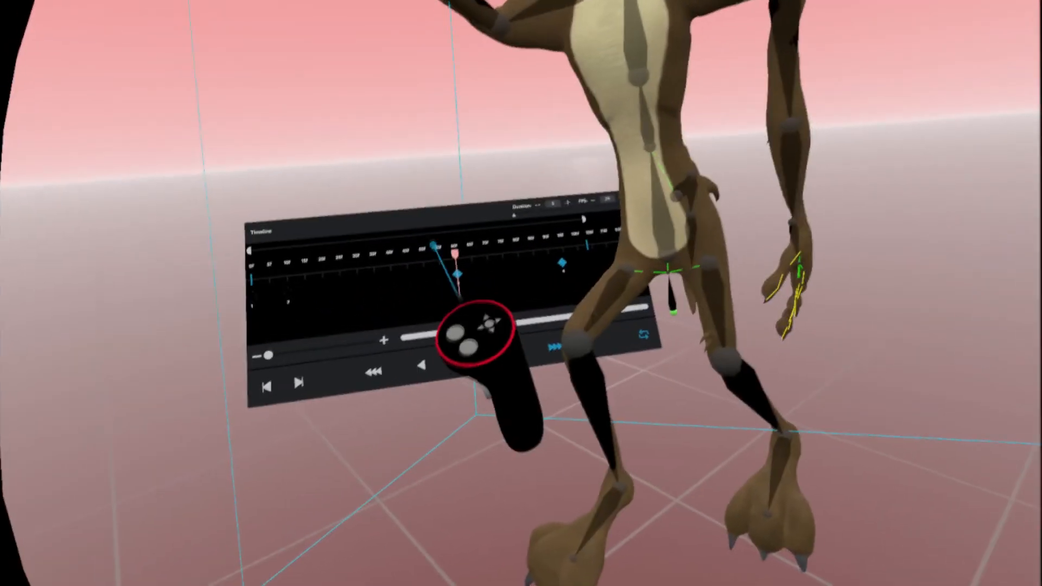
left_click_drag(473, 248, 461, 249)
left_click_drag(374, 247, 443, 248)
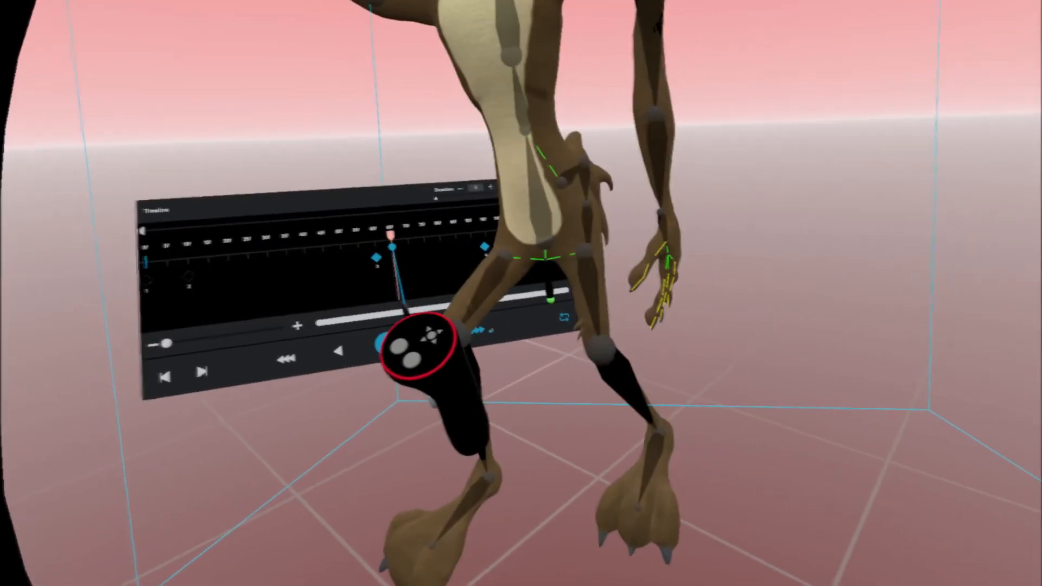
left_click_drag(445, 241, 431, 243)
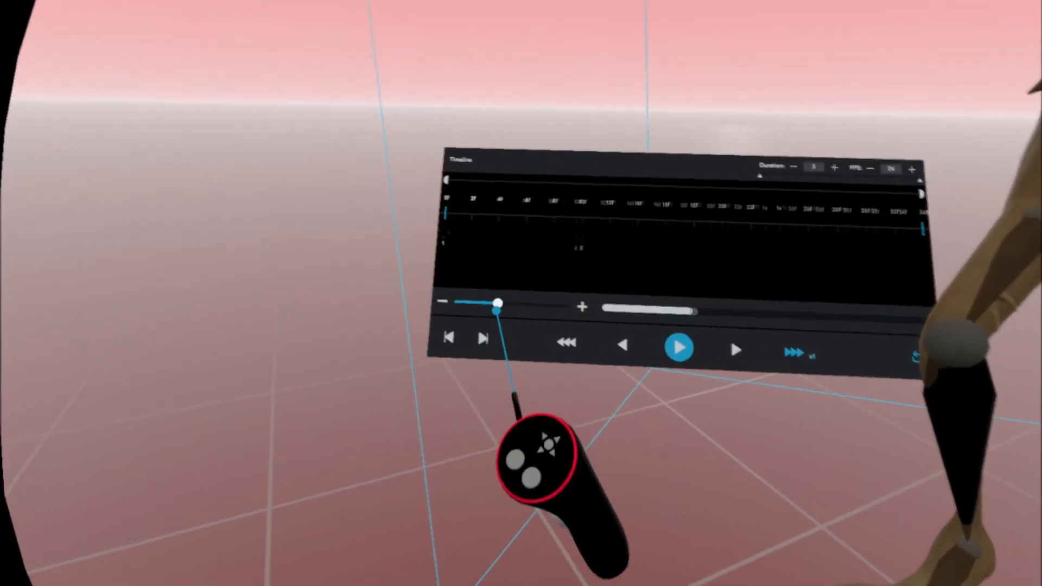
- Place poses at frames 1, 2 and 3 of the timeline and play the animation to check them
left_click_drag(497, 307, 532, 302)
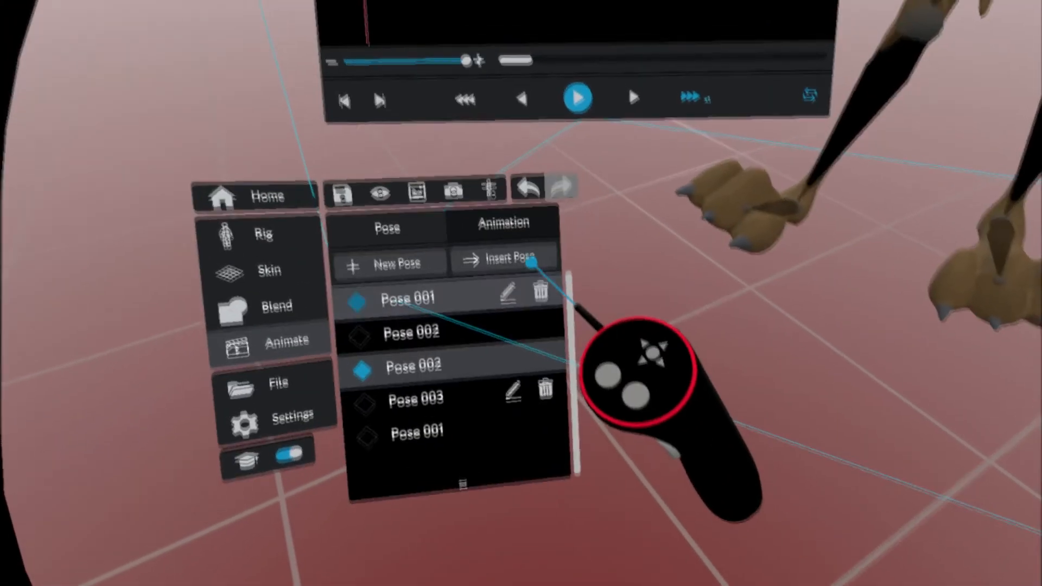
left_click(530, 262)
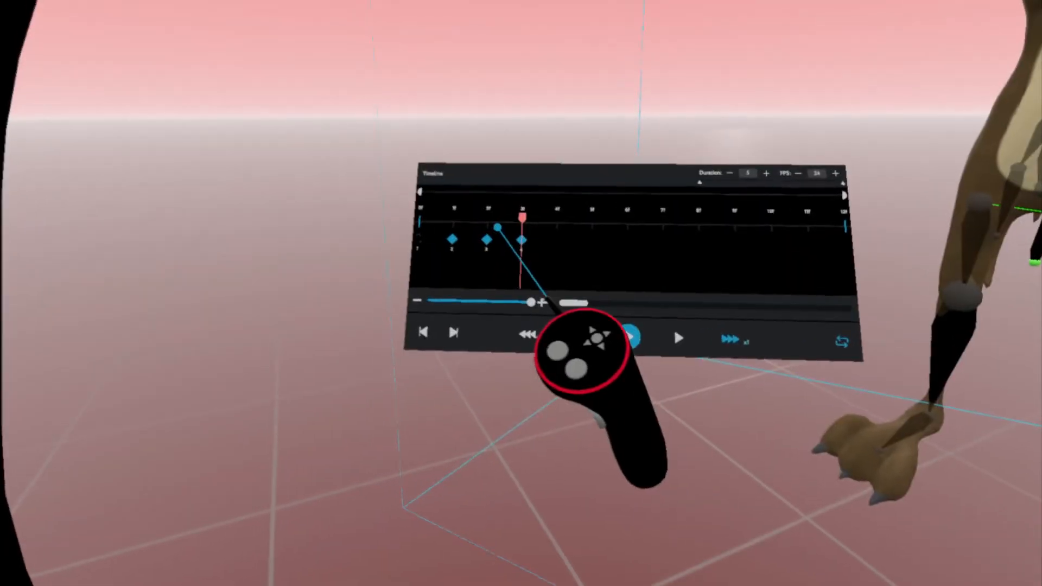
left_click(361, 158)
left_click(576, 282)
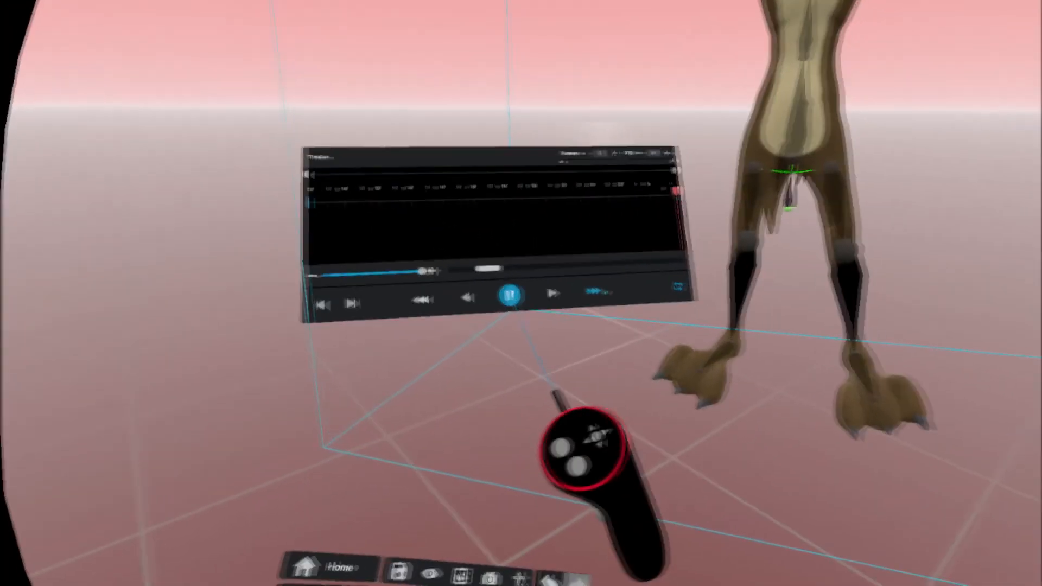
left_click(510, 295)
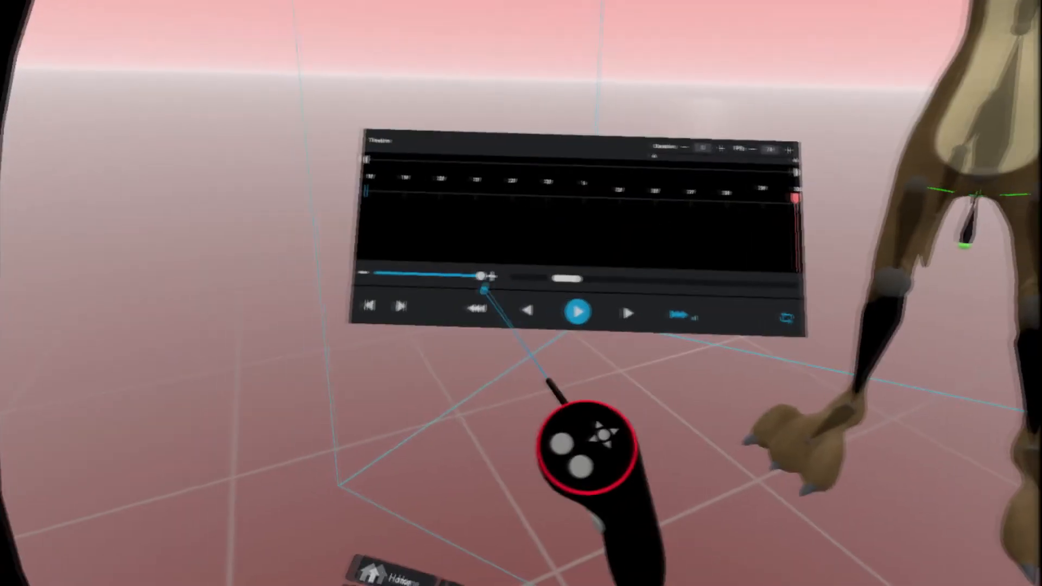
left_click_drag(482, 277, 457, 297)
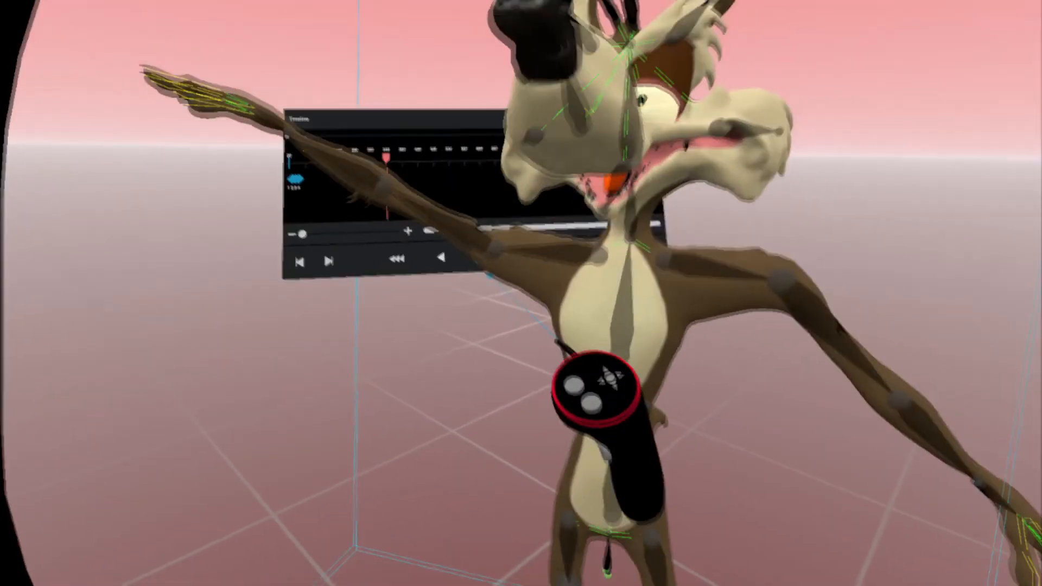
left_click_drag(496, 269, 536, 195)
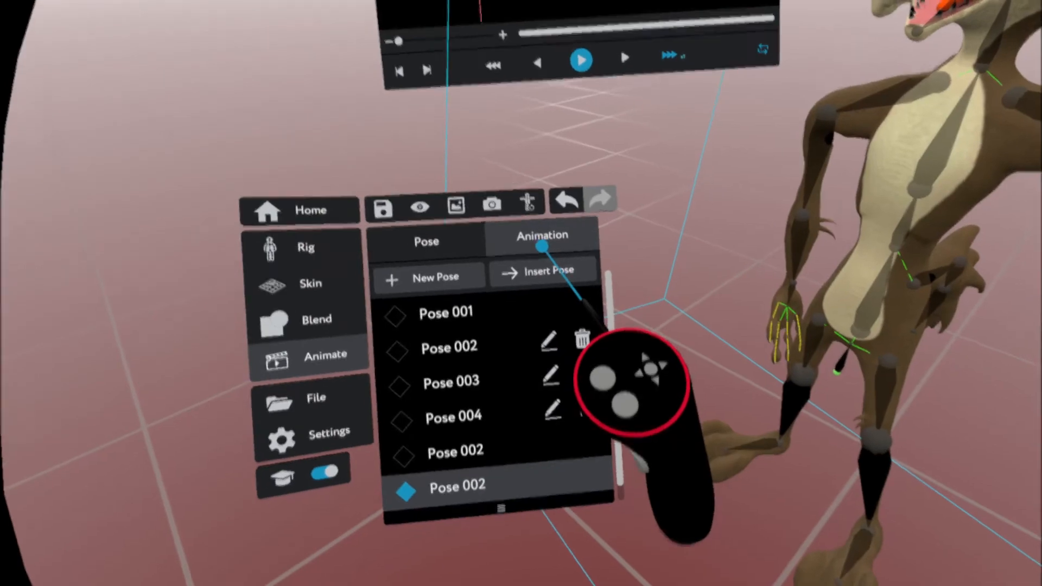
- Bring up the character's animation takes and switch to Take 001
left_click(540, 243)
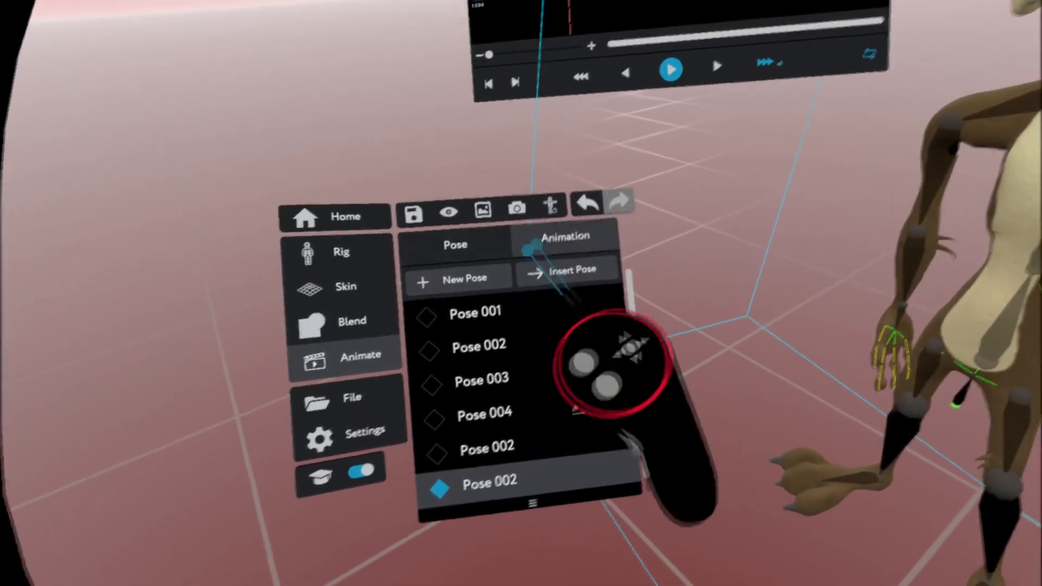
left_click(545, 253)
left_click(507, 249)
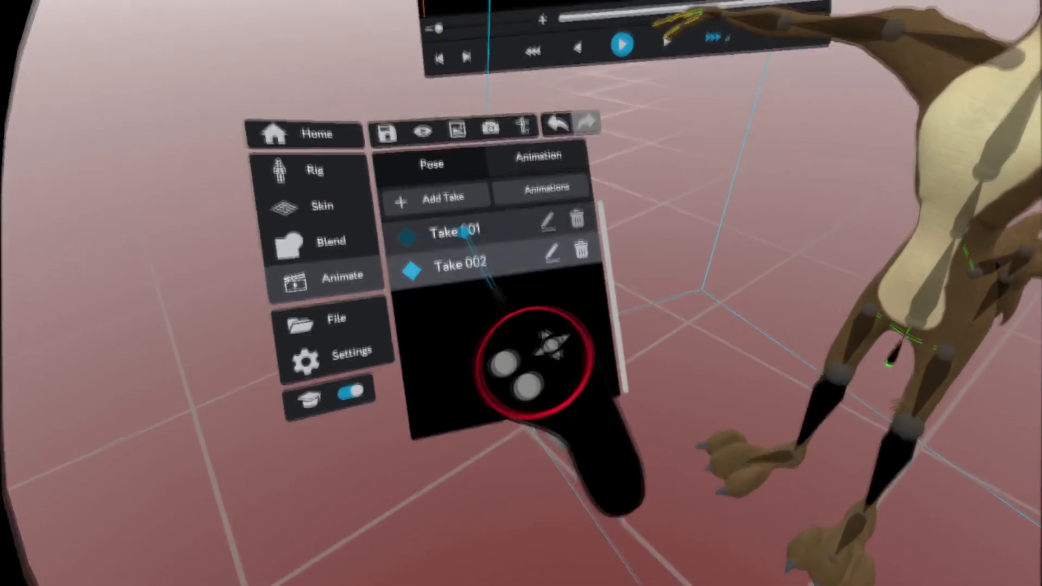
left_click(461, 236)
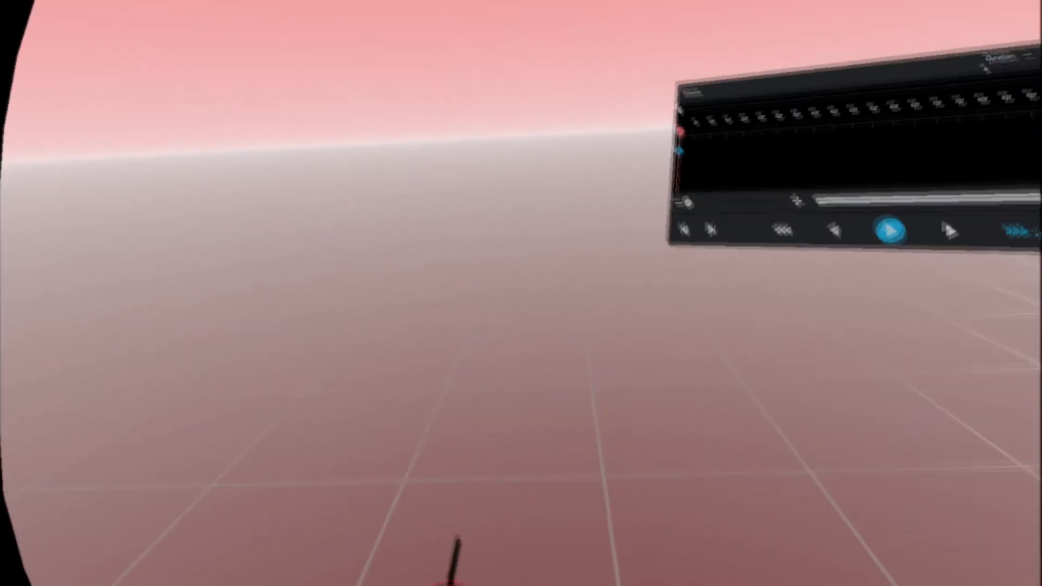
- Quit Masterpiece Motion and return to the headset's home environment
key("super")
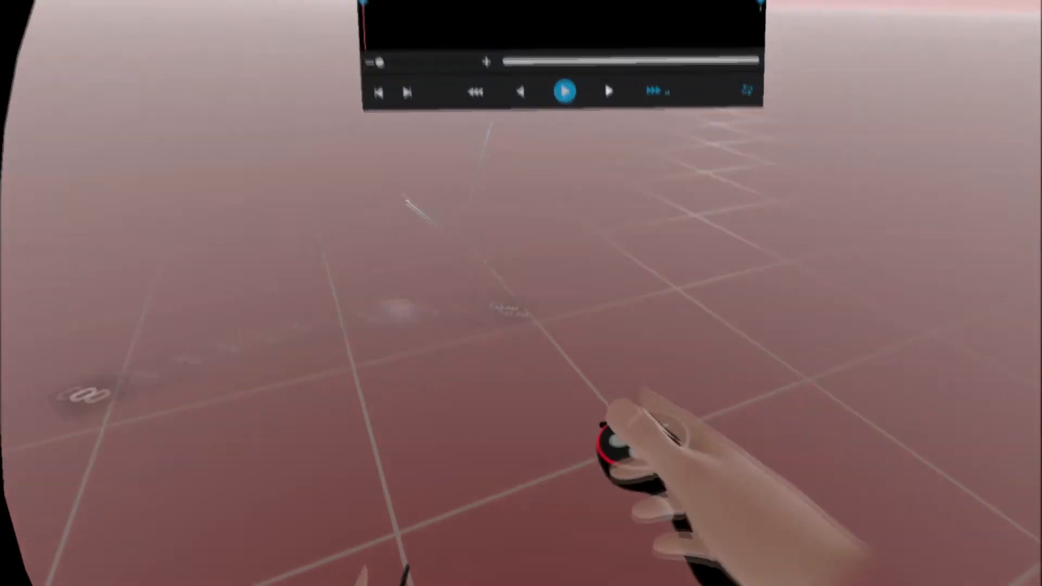
left_click(611, 258)
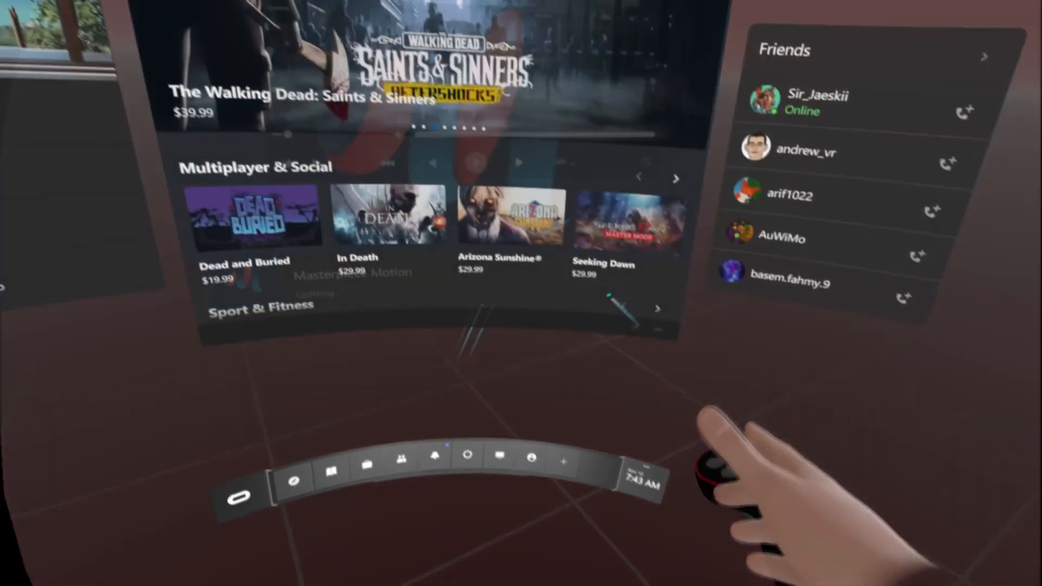